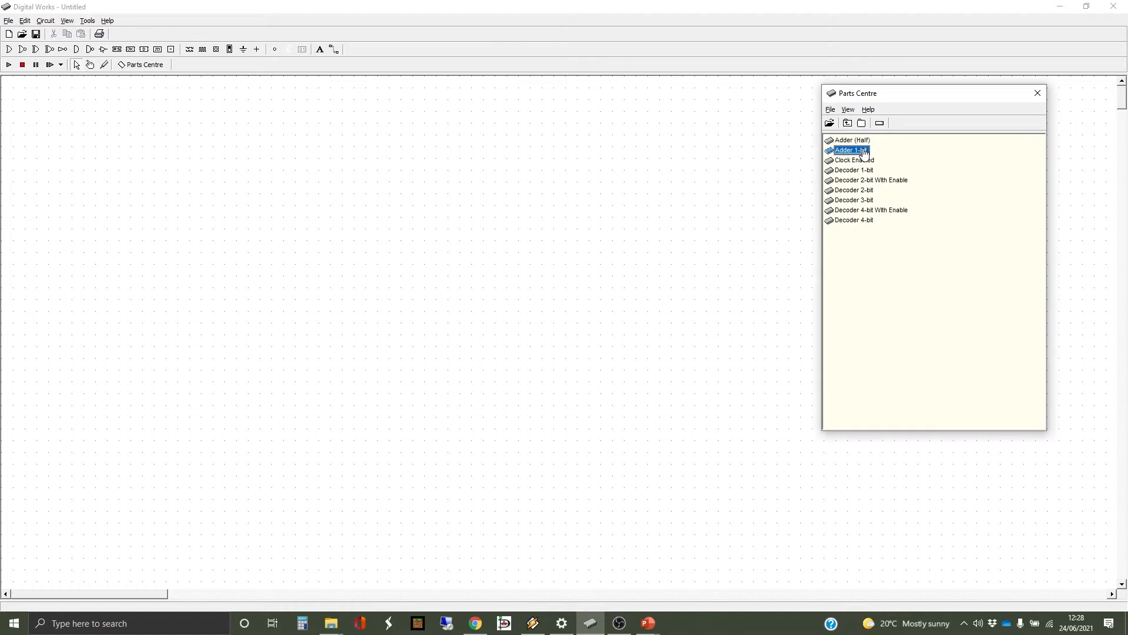
Place four 1-bit adders side by side in a row across the upper part of the canvas.
left_click_drag(864, 153, 172, 197)
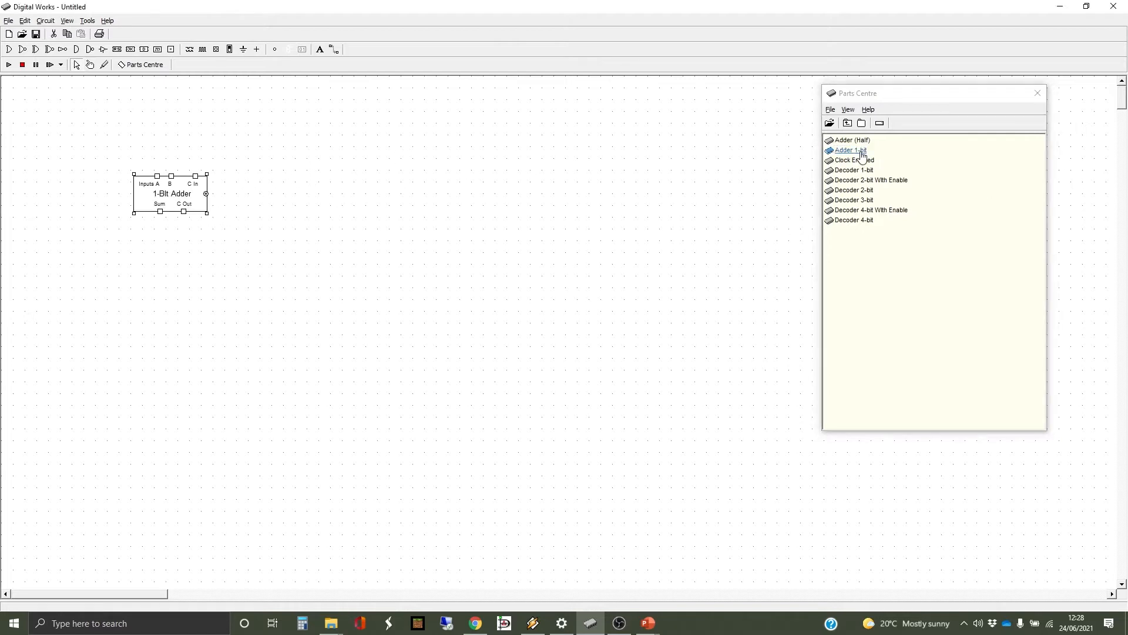
left_click_drag(861, 154, 276, 198)
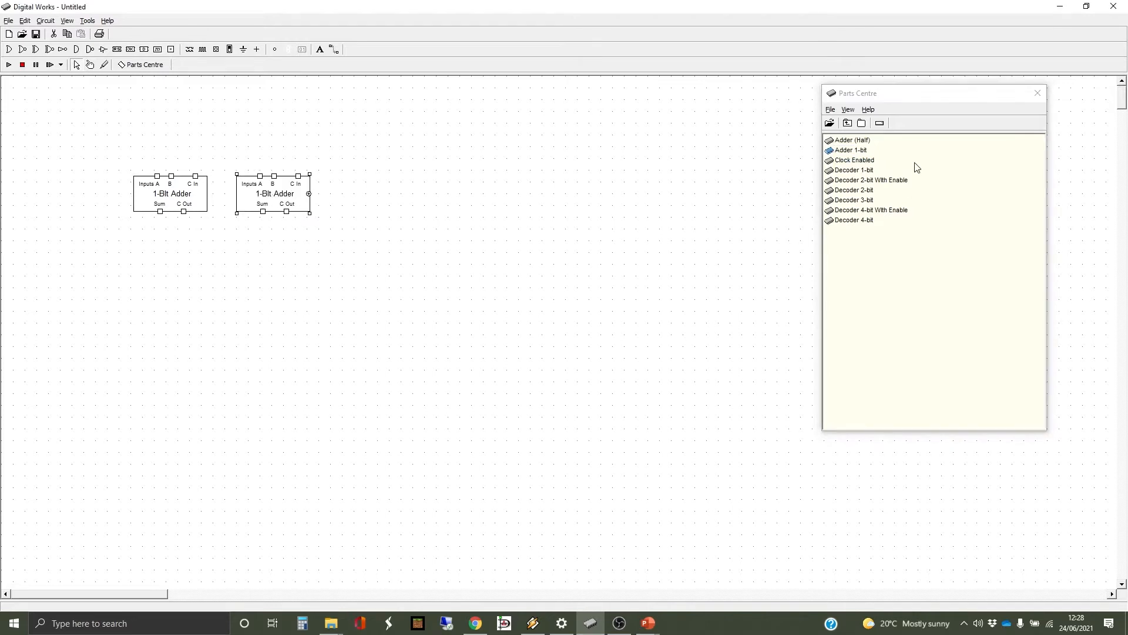
left_click_drag(858, 153, 374, 196)
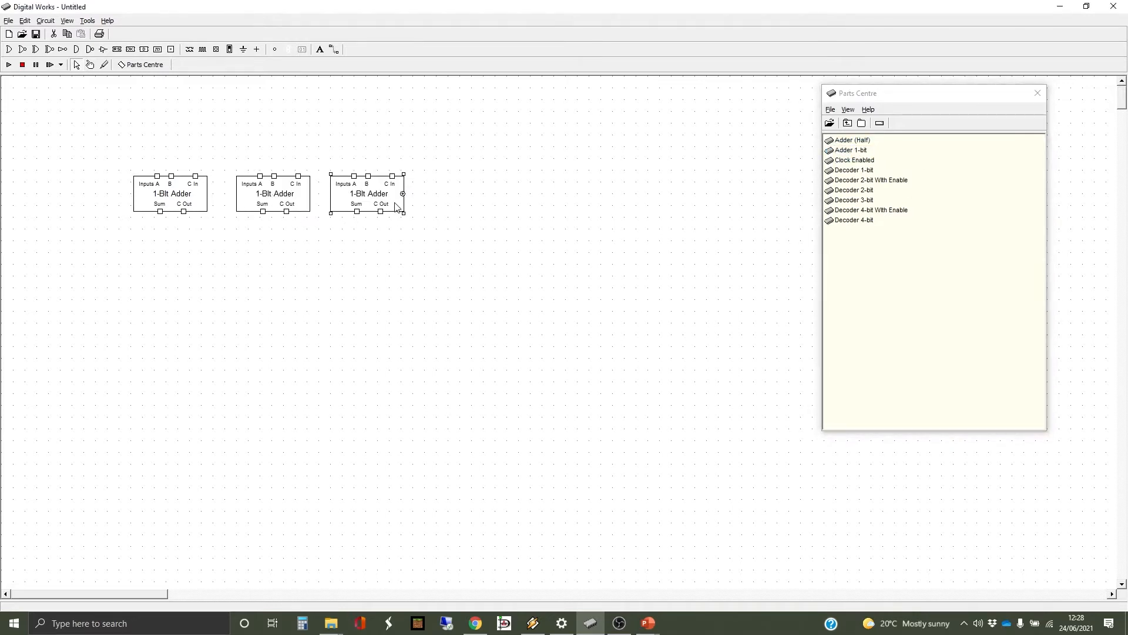
left_click_drag(858, 151, 482, 198)
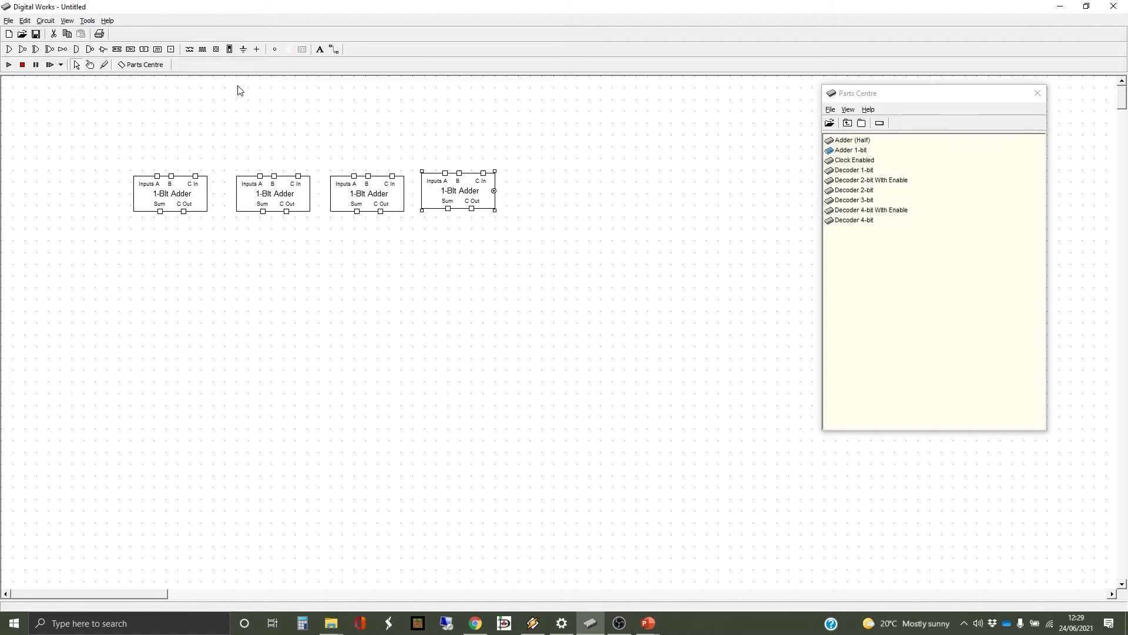
Place a row of four macro tags below the adders for the sum outputs.
left_click(171, 49)
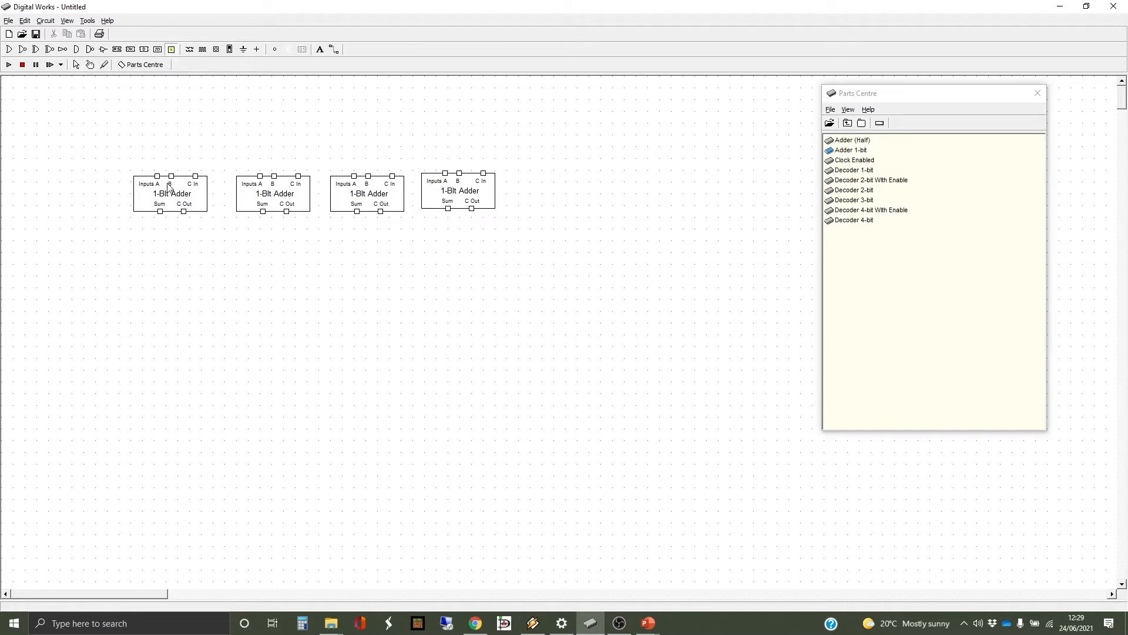
left_click(186, 265)
left_click(199, 265)
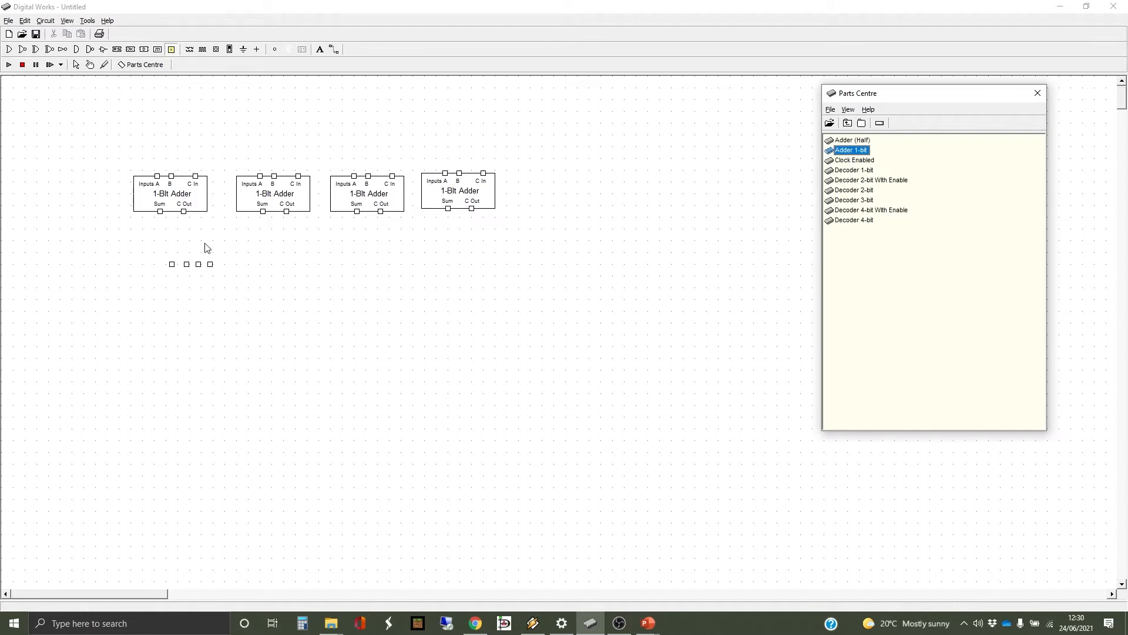
Place two groups of four macro tags above the adders for inputs A and B, plus separate tags for the carry connections.
left_click(128, 117)
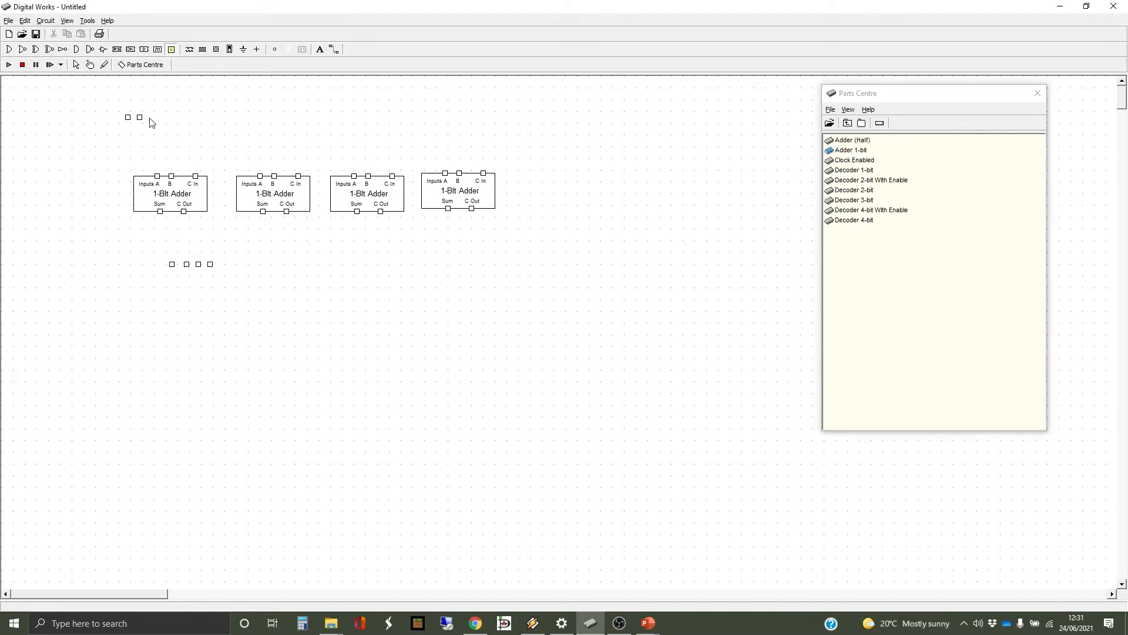
left_click(152, 119)
left_click(239, 117)
left_click(251, 117)
left_click(262, 117)
left_click(274, 117)
left_click(499, 257)
Arrange the tag groups above the first and third adders, carry-in above the last adder, and the output tags centrally below.
left_click_drag(107, 94, 185, 143)
left_click(164, 115)
left_click_drag(112, 106, 388, 122)
left_click(480, 194)
left_click_drag(174, 90, 507, 138)
left_click_drag(486, 242, 536, 291)
left_click_drag(499, 254, 356, 281)
left_click(392, 254)
Add the annotation "A 3...0" above the first group of input tags.
left_click(320, 50)
left_click(167, 106)
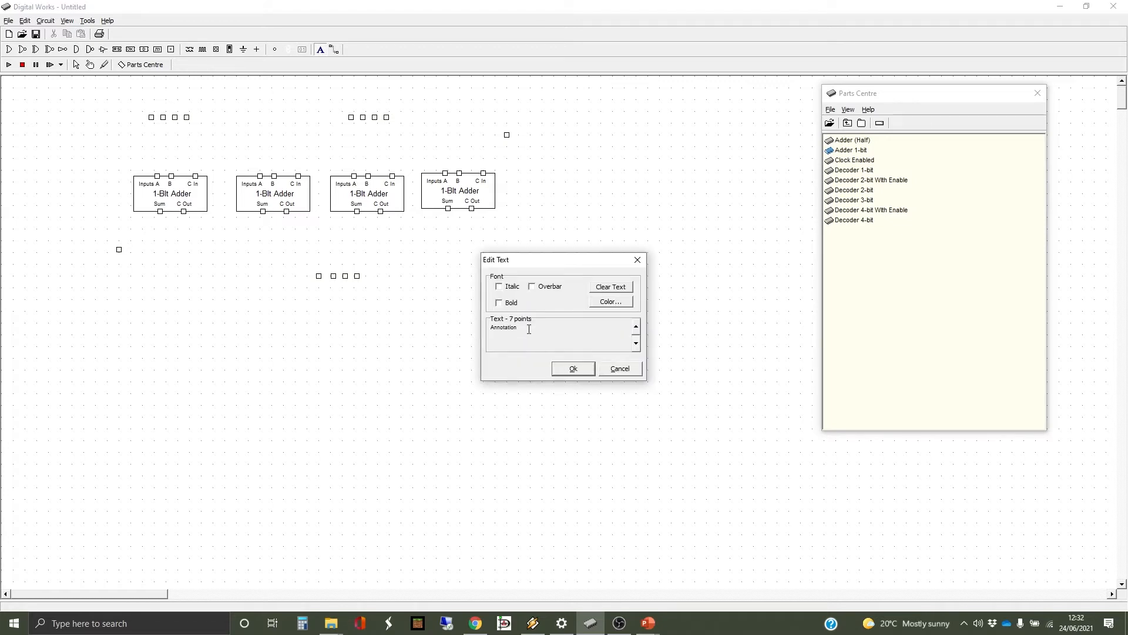
left_click_drag(529, 329, 488, 323)
type("A 3..0")
key("Return")
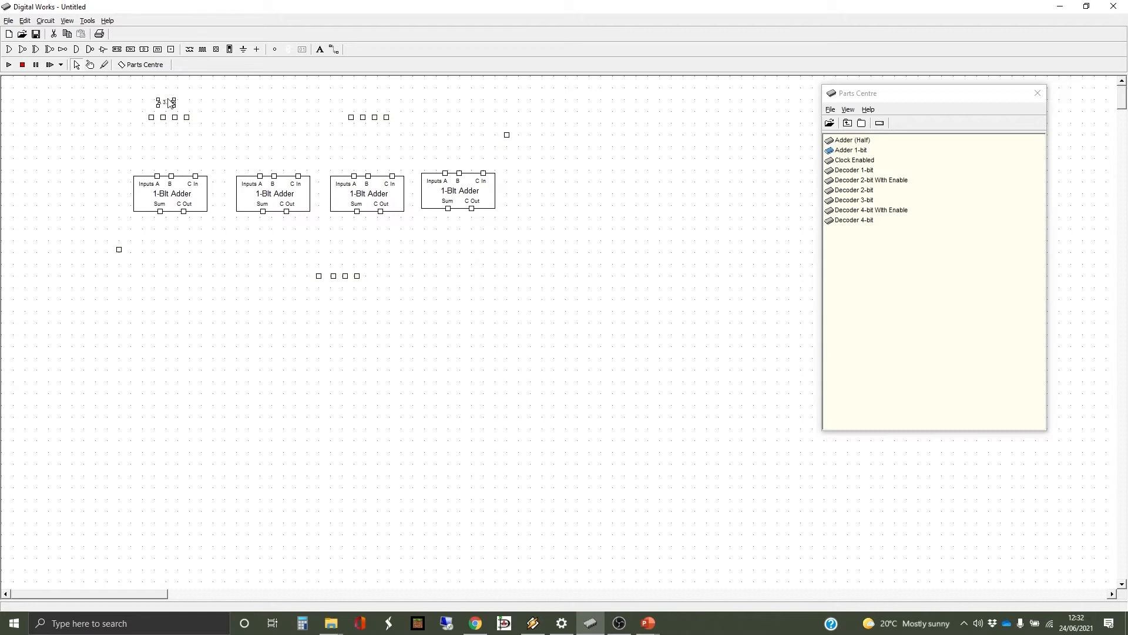
Increase the "A 3...0" annotation's text size to 10 points.
right_click(169, 103)
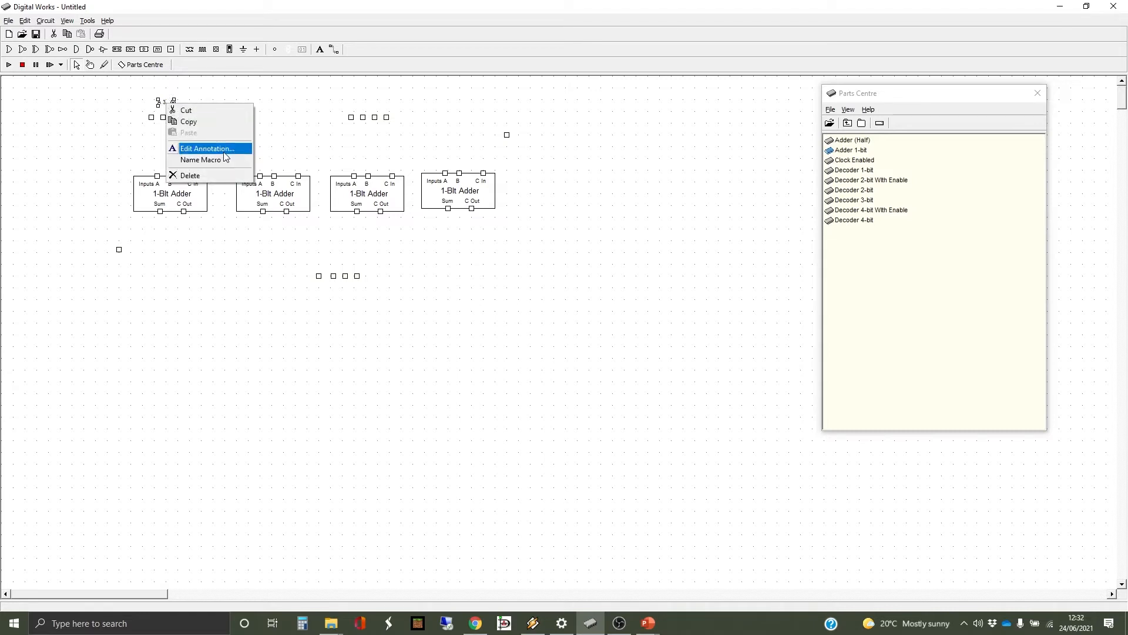
left_click(207, 148)
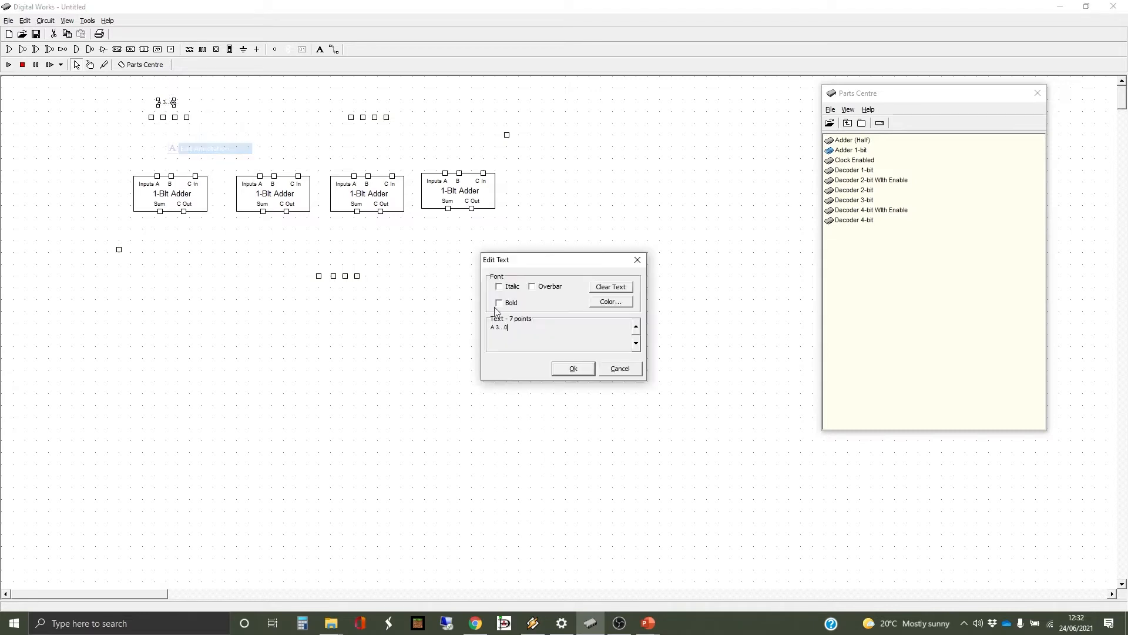
left_click(637, 327)
left_click(585, 372)
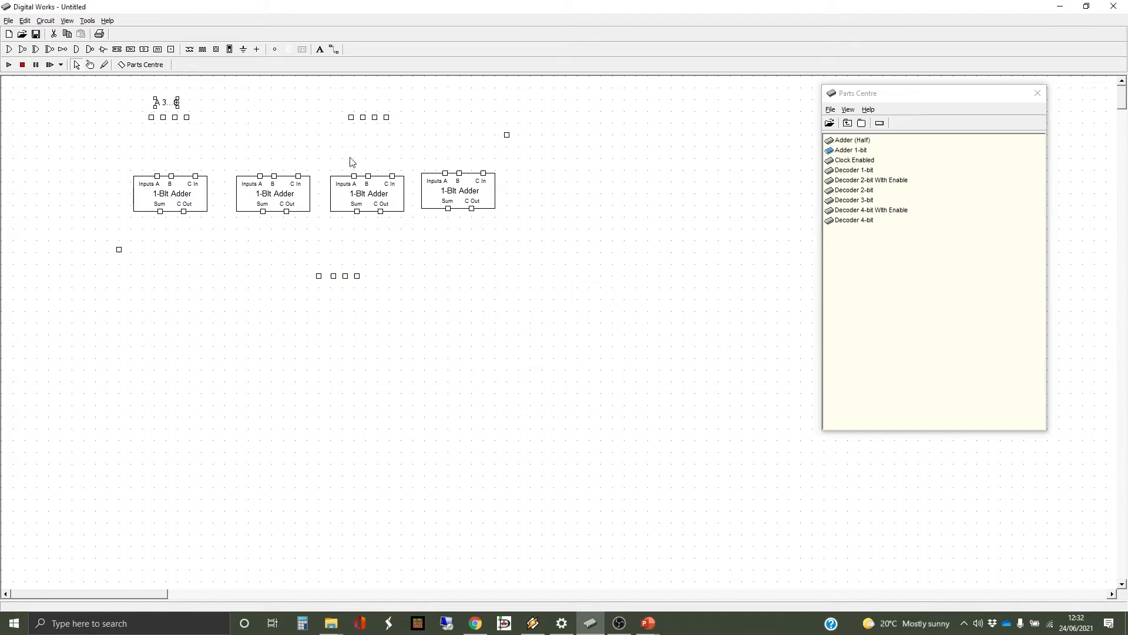
Add the annotation "B 3...0" and centre it above the second group of input tags.
left_click(358, 106)
left_click(319, 49)
left_click(357, 101)
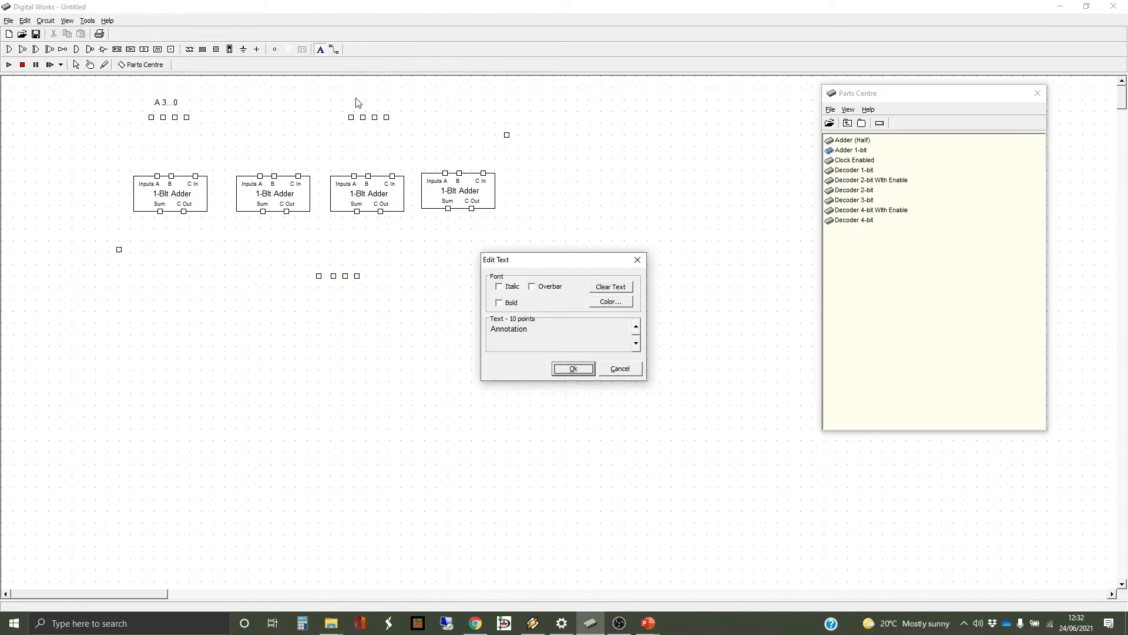
double_click(537, 332)
type("B 3...0")
key("Return")
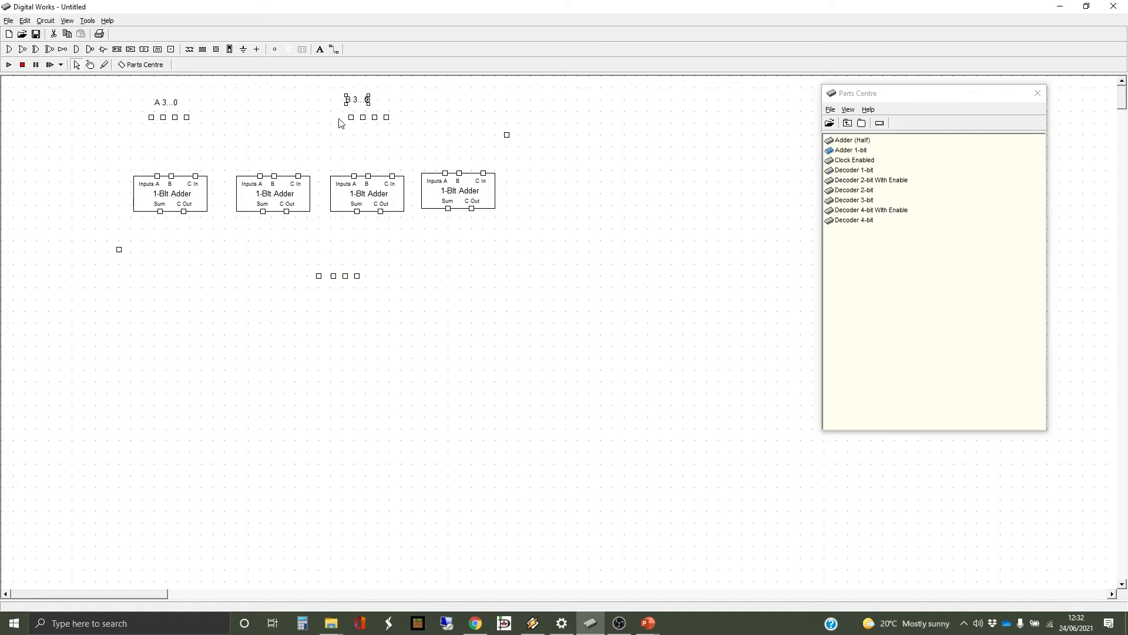
left_click_drag(357, 100, 371, 108)
Add the annotation "Out 3...0" and centre it beneath the four output tags.
left_click(341, 305)
left_click(320, 49)
left_click(346, 303)
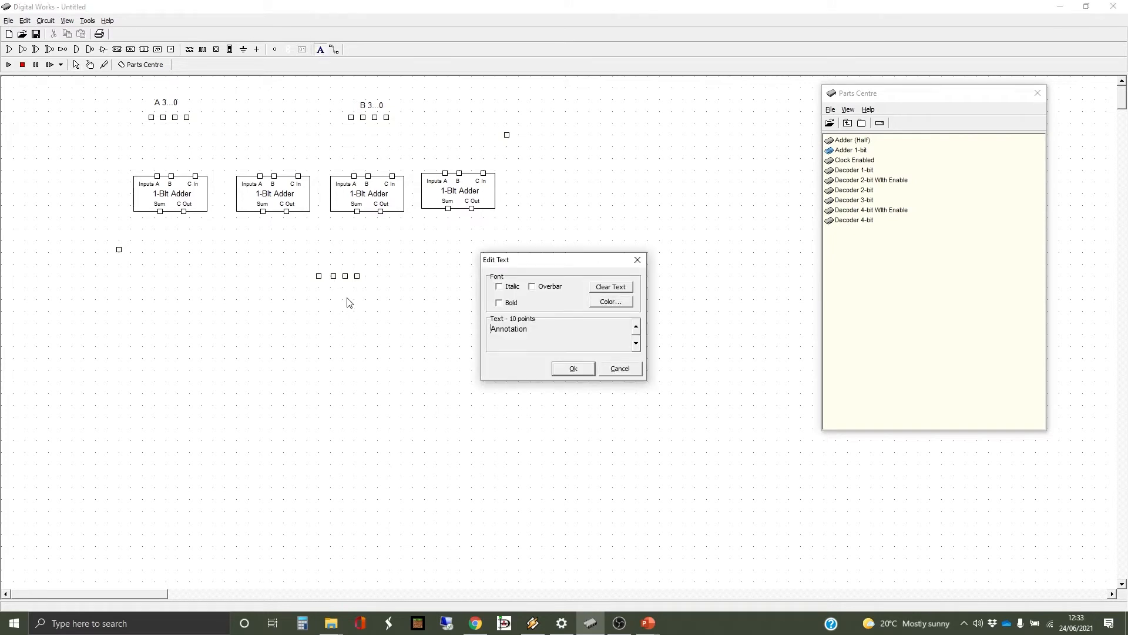
left_click_drag(526, 330, 480, 329)
key("Delete")
key("Delete")
type("Out 3...0")
key("Return")
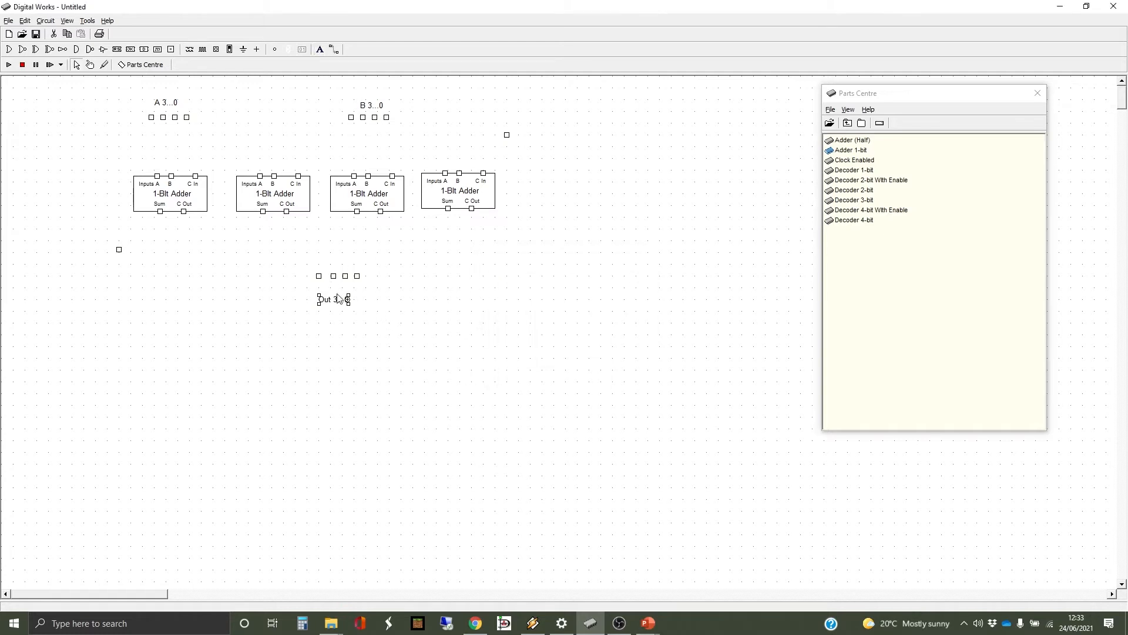
left_click_drag(335, 299, 341, 297)
Add the annotation "C in" above the single tag near the fourth adder.
left_click(320, 49)
left_click(508, 124)
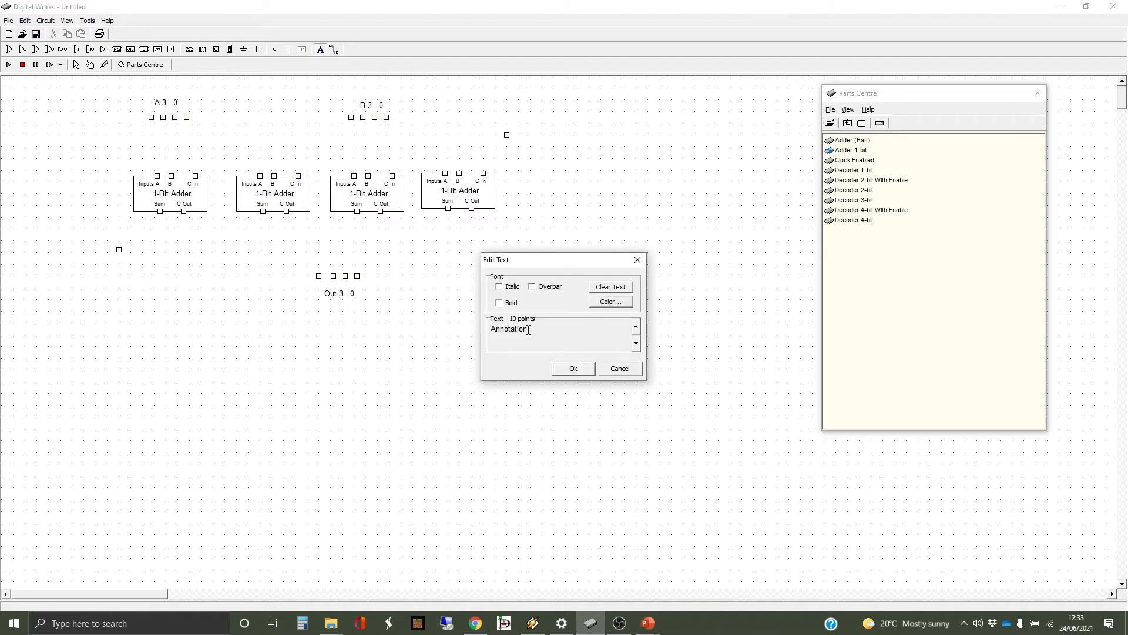
left_click_drag(530, 329, 491, 331)
type("C in")
key("Return")
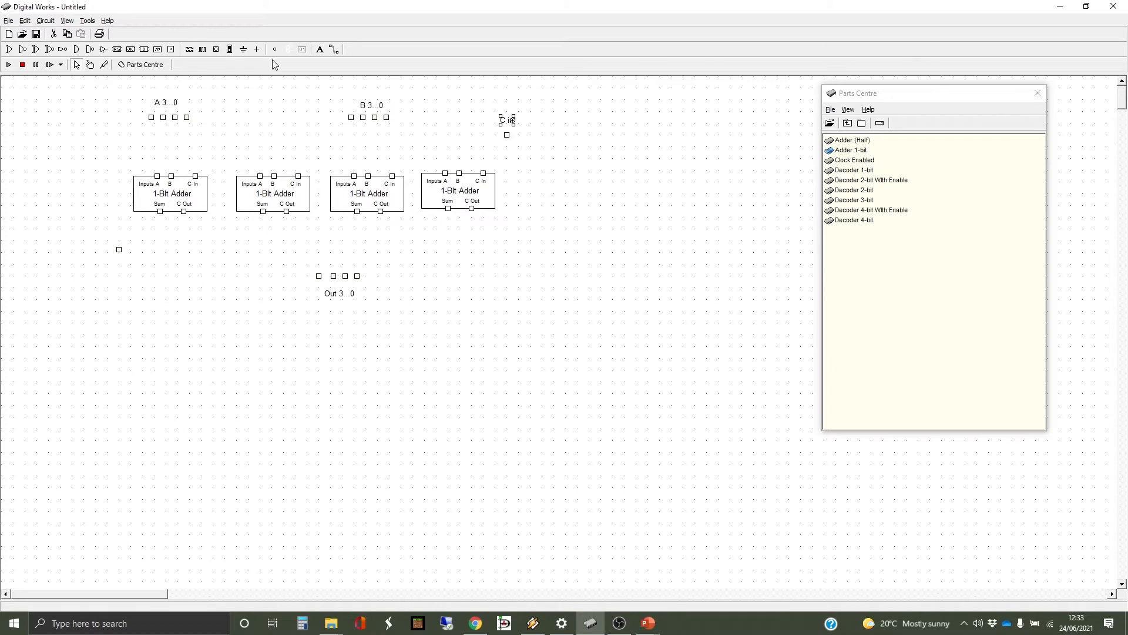
Add the annotation "C Out" beneath the single tag below the first adder.
left_click(322, 52)
left_click(113, 275)
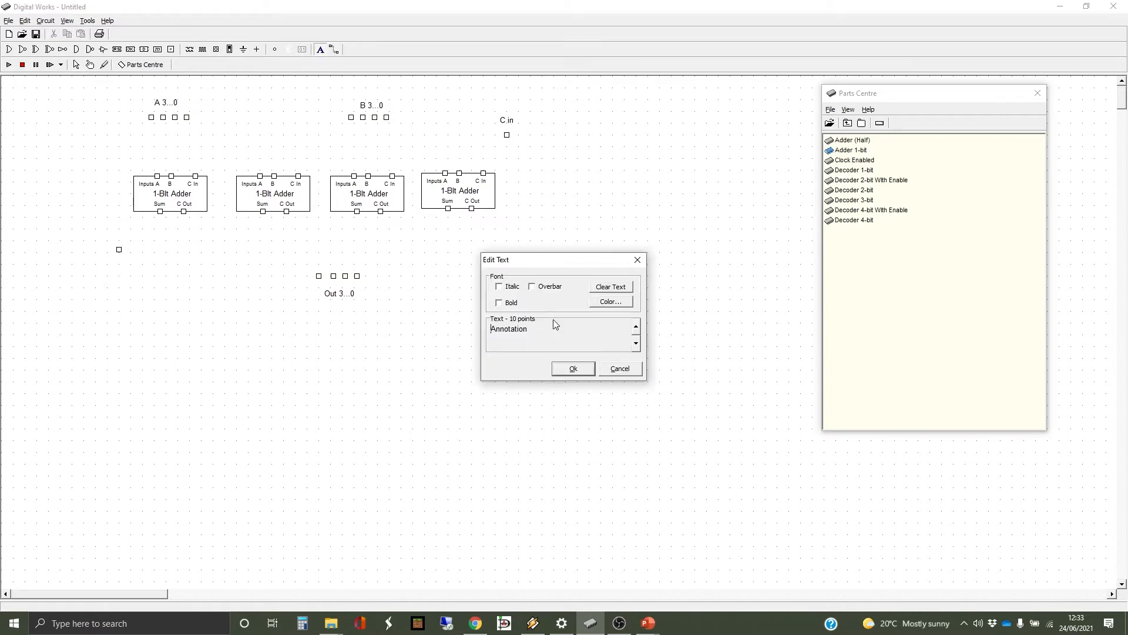
left_click_drag(544, 337, 422, 337)
type("C Out")
key("Return")
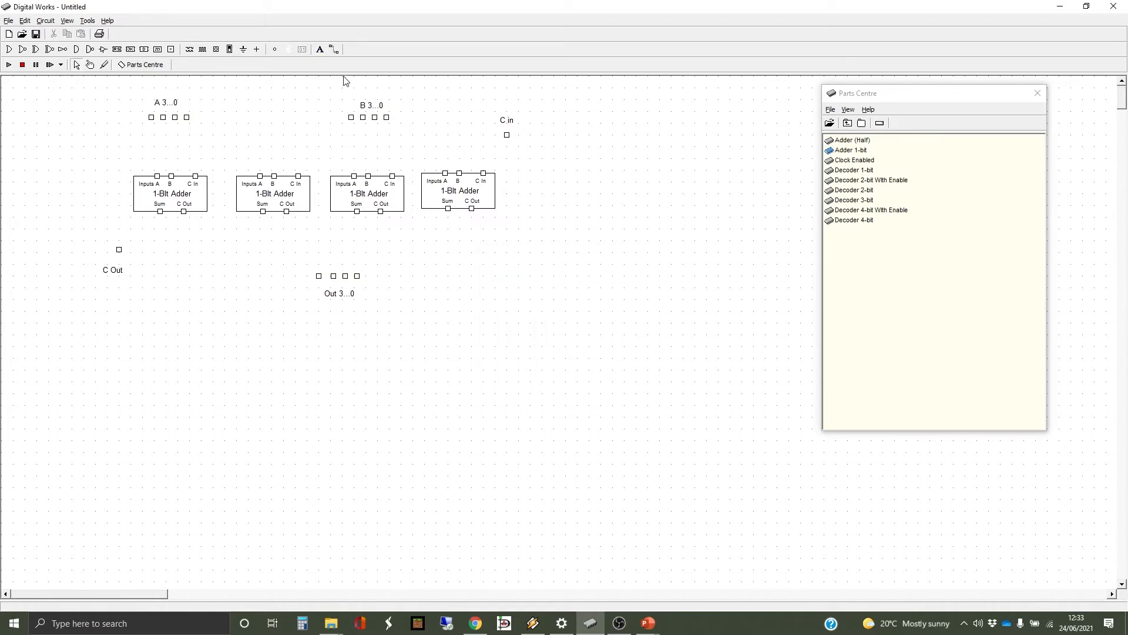
Wire the Sum pins of the four adders to the four "Out 3...0" tags in left-to-right order.
left_click(334, 50)
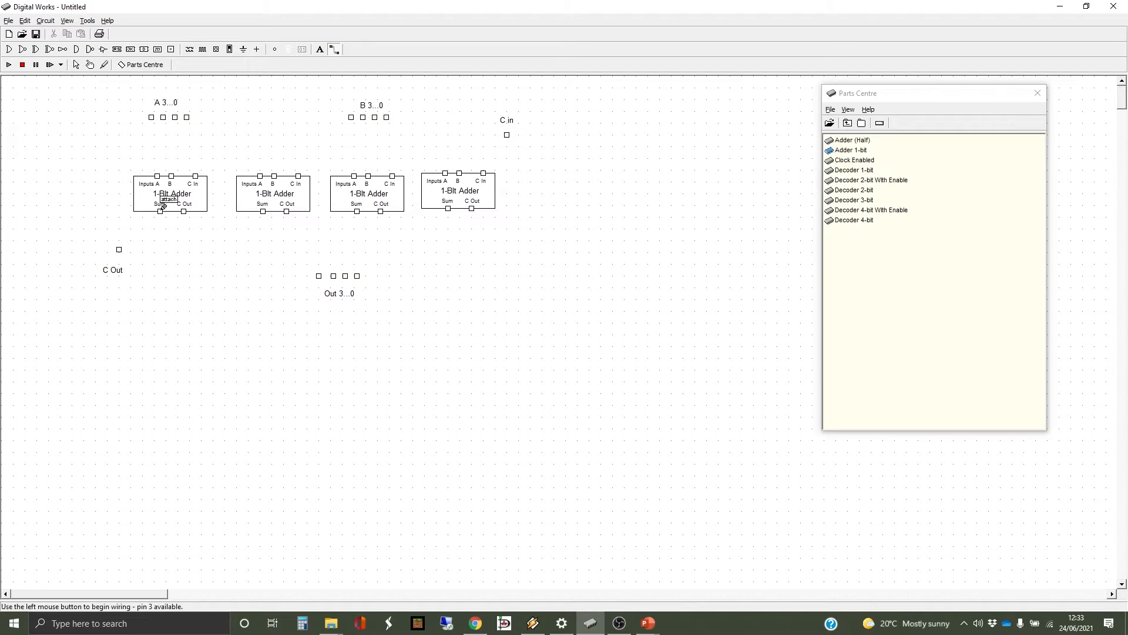
mouse_move(162, 206)
left_mouse_down()
mouse_move(159, 231)
mouse_move(327, 244)
mouse_move(319, 236)
mouse_move(319, 275)
left_mouse_up()
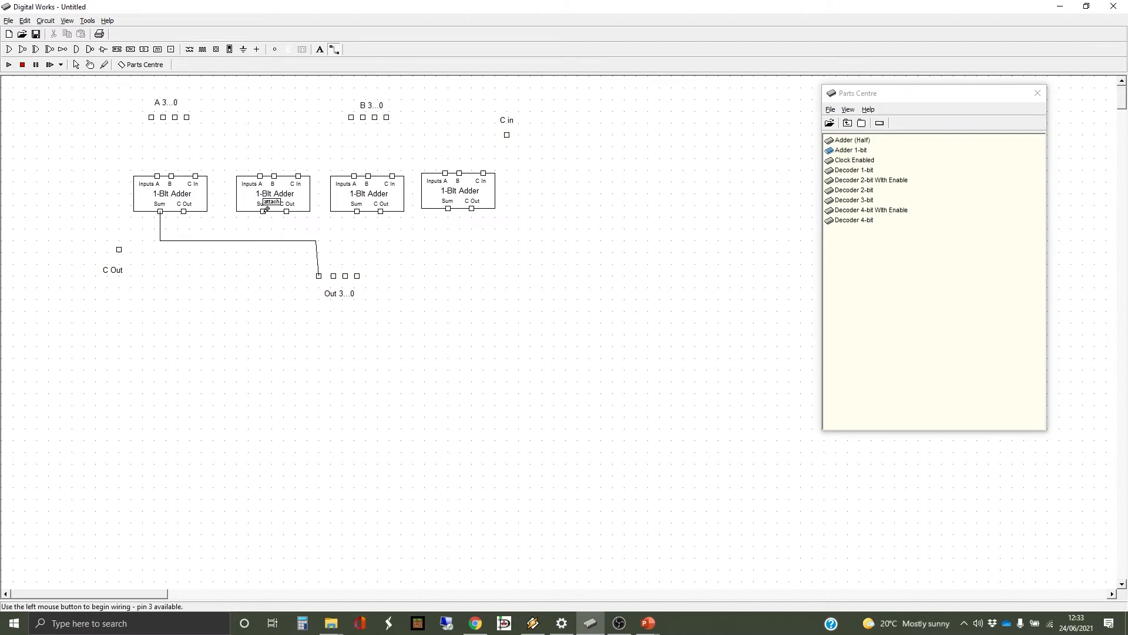
mouse_move(263, 212)
left_mouse_down()
mouse_move(266, 234)
mouse_move(335, 235)
mouse_move(334, 271)
left_mouse_up()
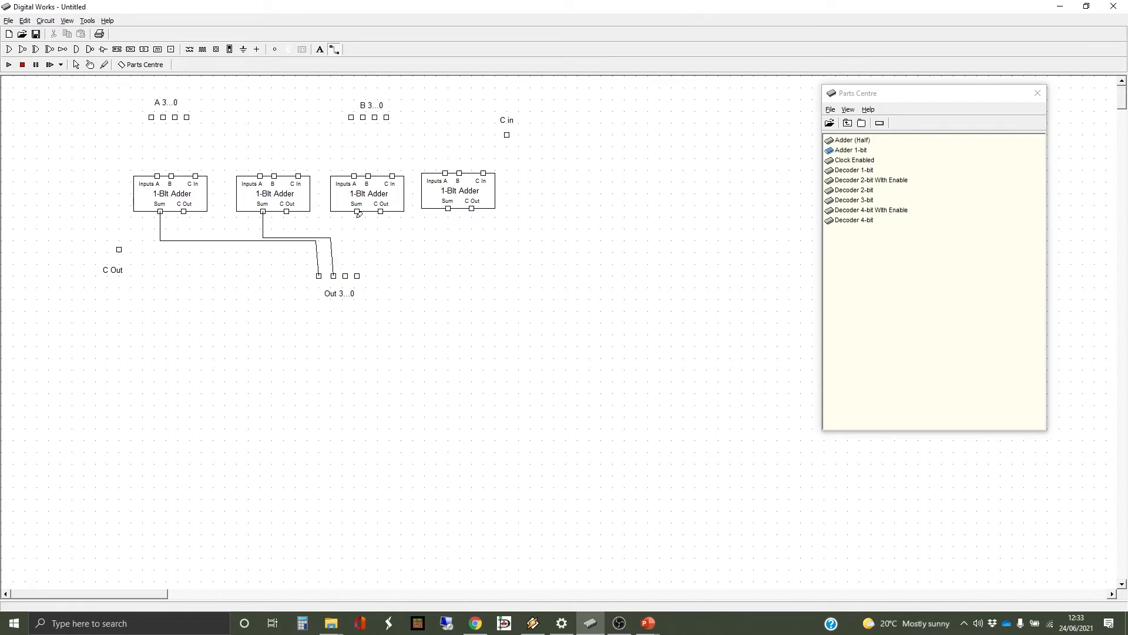
left_click_drag(357, 213, 347, 273)
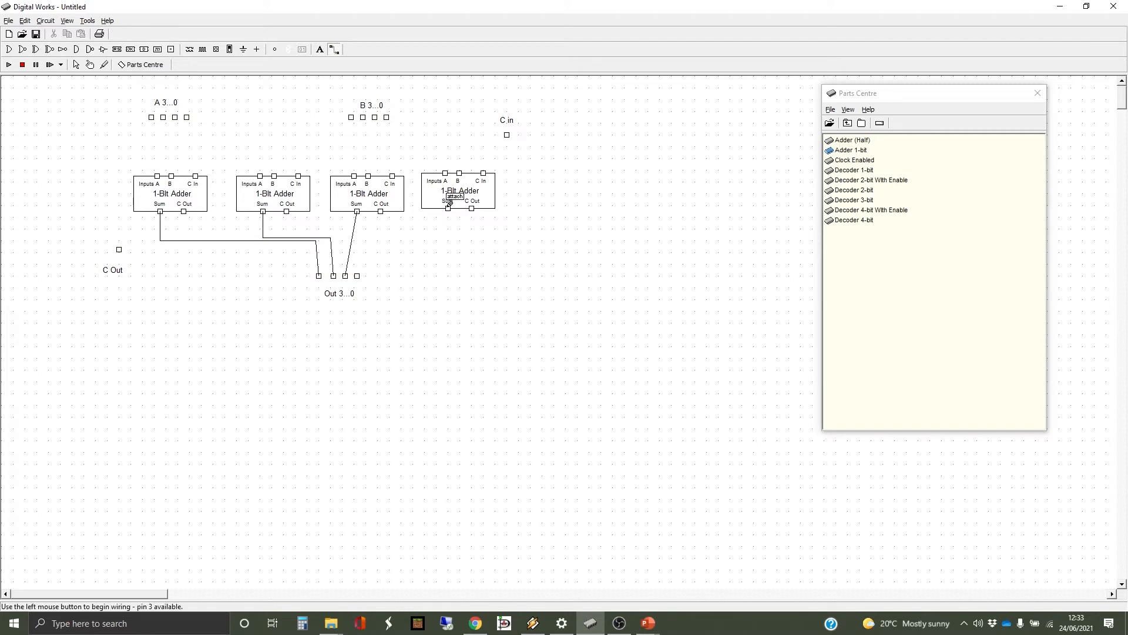
left_click_drag(449, 209, 357, 275)
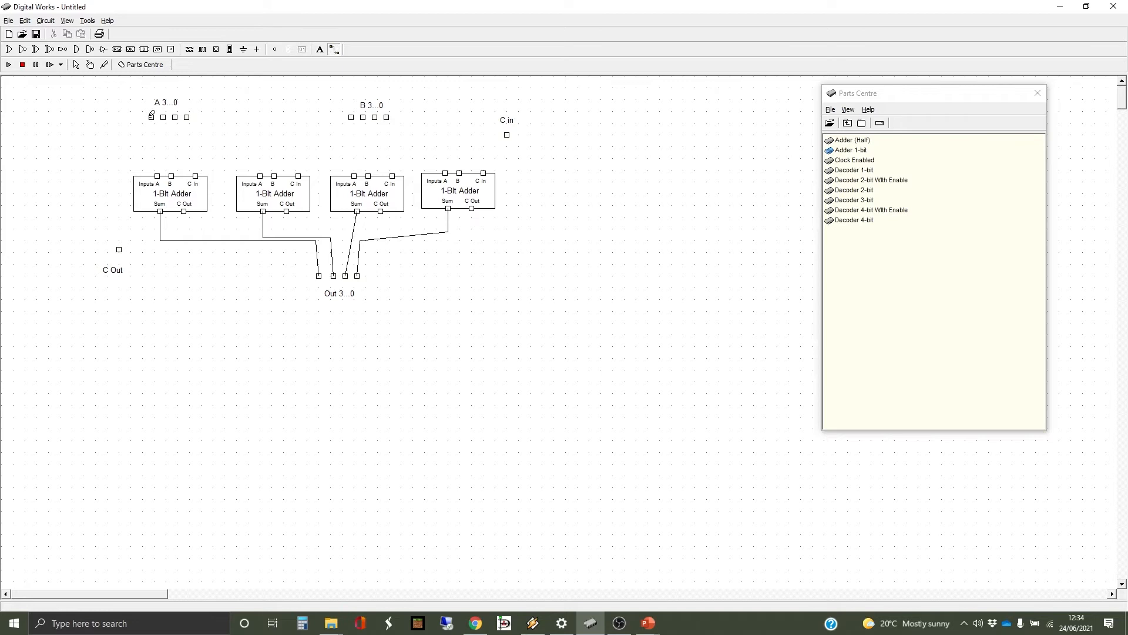
Wire the first two "A 3...0" tags to input A of the first and second adders.
left_click_drag(151, 117, 159, 174)
left_click(160, 174)
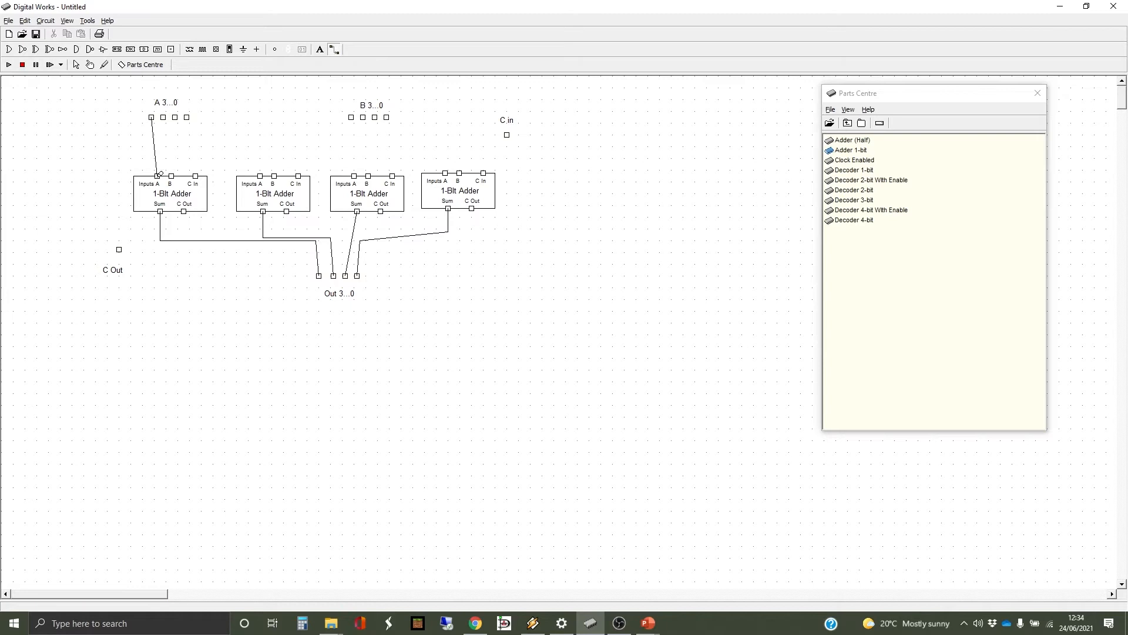
left_click(164, 119)
left_click(166, 134)
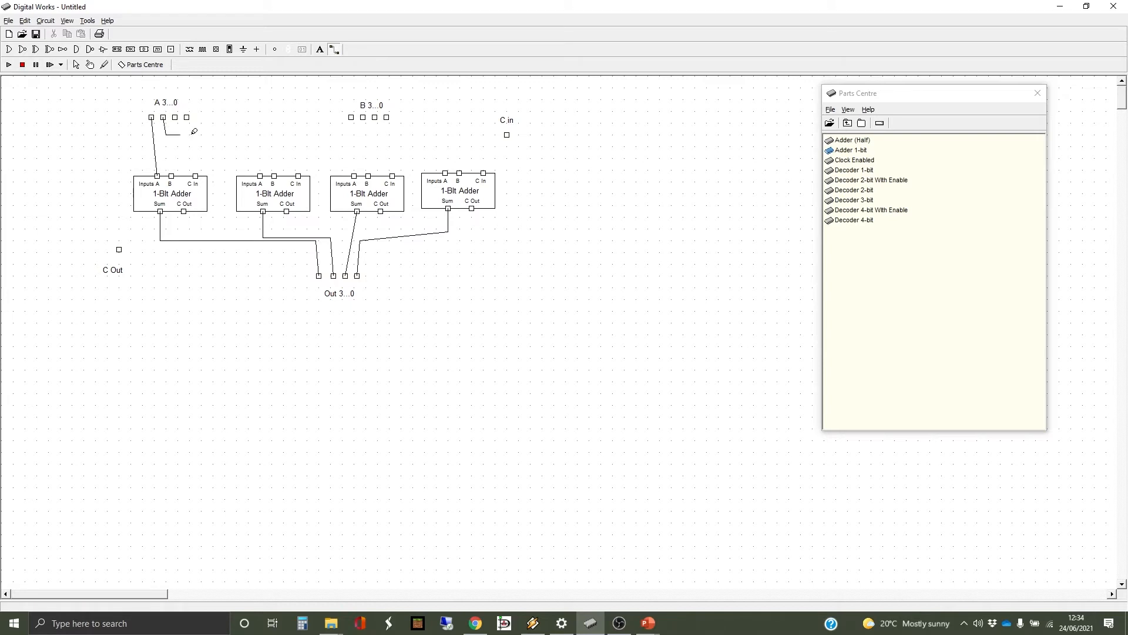
left_click(260, 134)
left_click(262, 172)
Wire the third and fourth "A 3...0" tags to input A of the third and fourth adders.
left_click(174, 116)
left_click(303, 129)
left_click(304, 159)
left_click(357, 160)
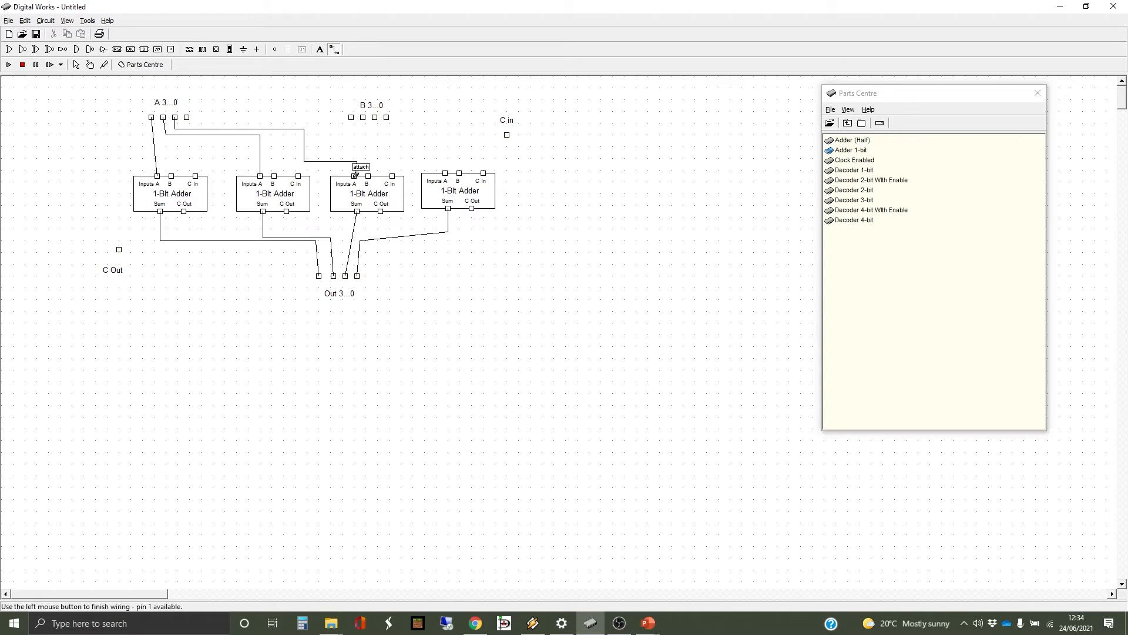
left_click(355, 176)
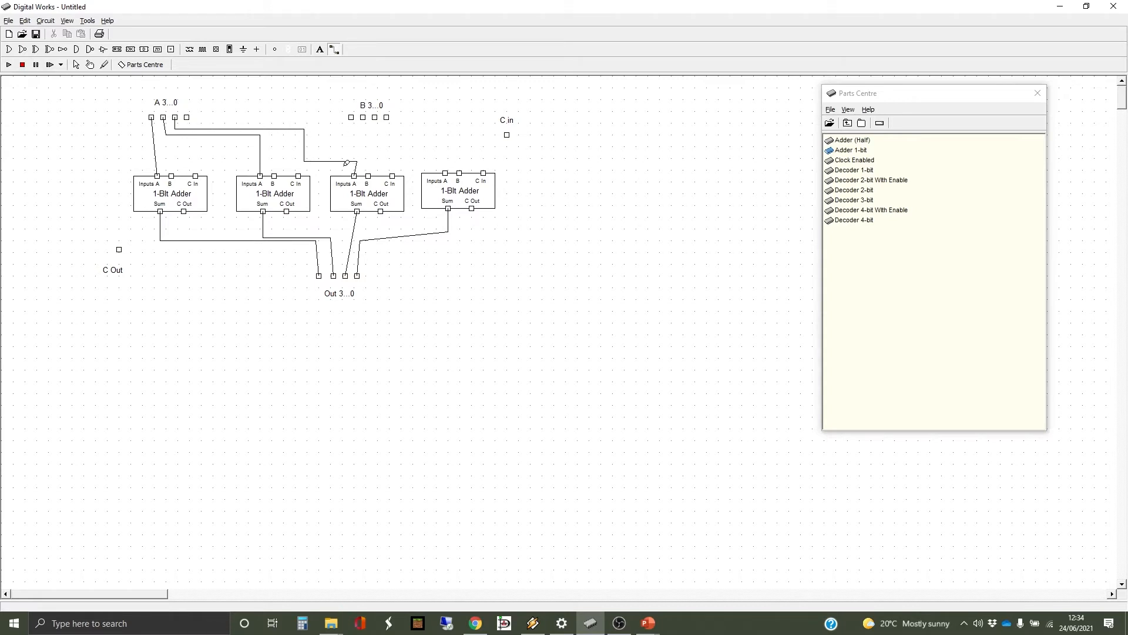
left_click(186, 117)
left_click(186, 143)
left_click(442, 143)
left_click(445, 172)
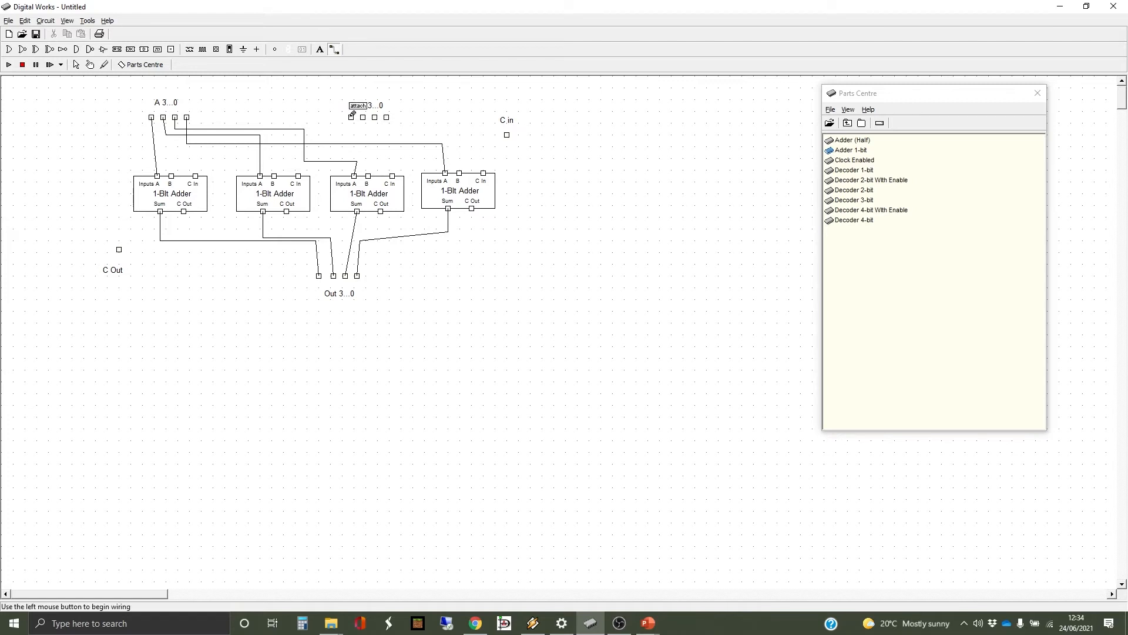
Wire the first two "B 3...0" tags to input B of the first and second adders.
left_click(352, 117)
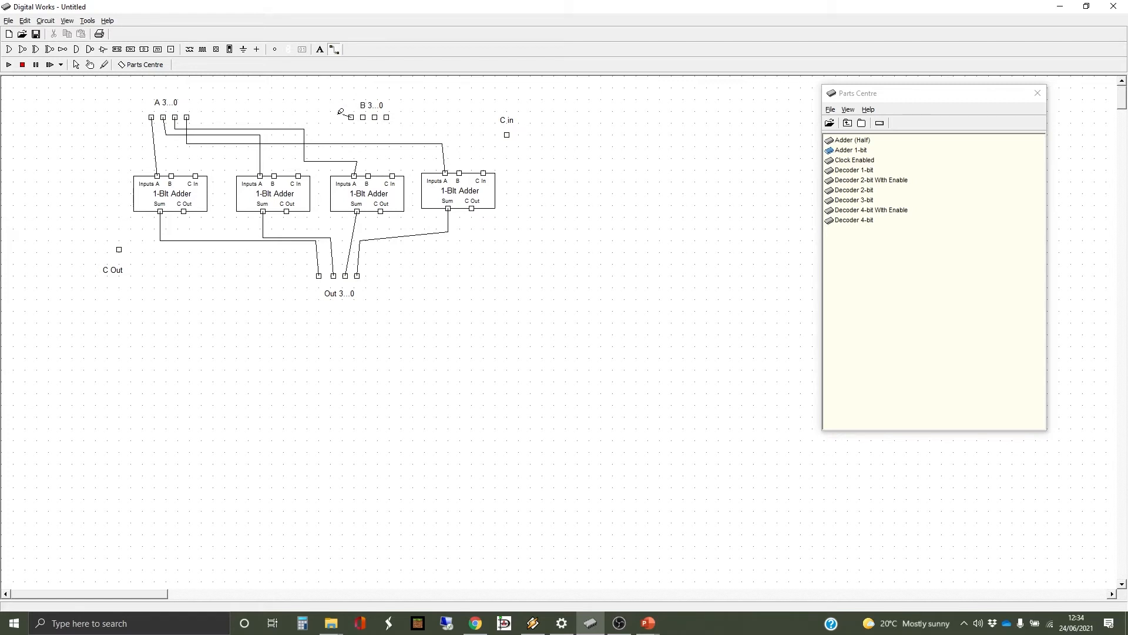
left_click(222, 116)
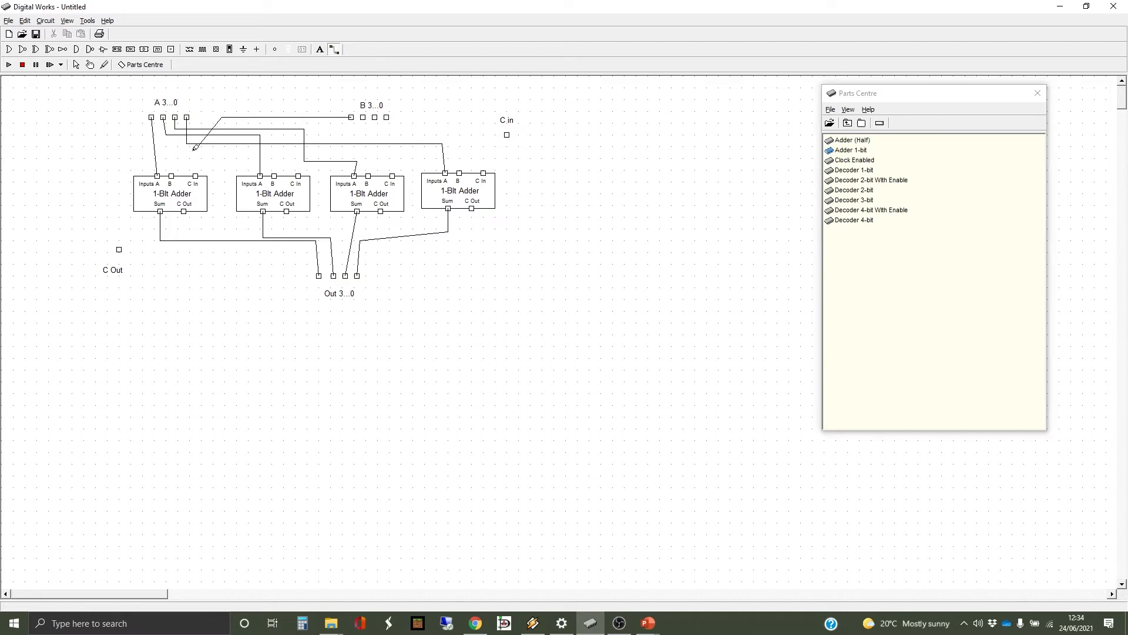
left_click(172, 173)
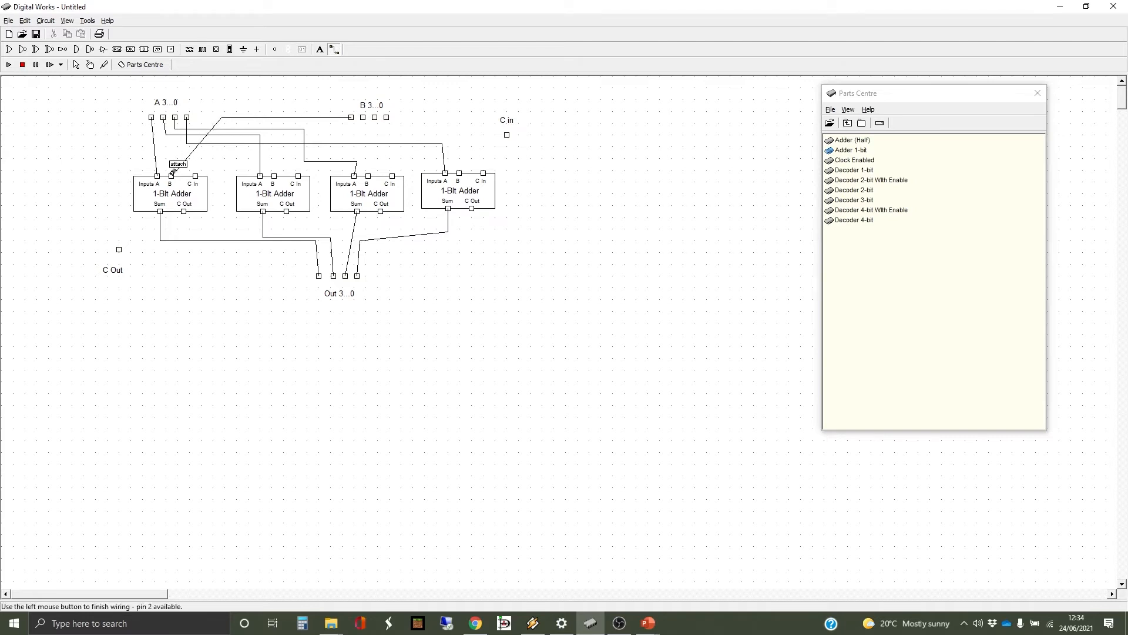
left_click(364, 115)
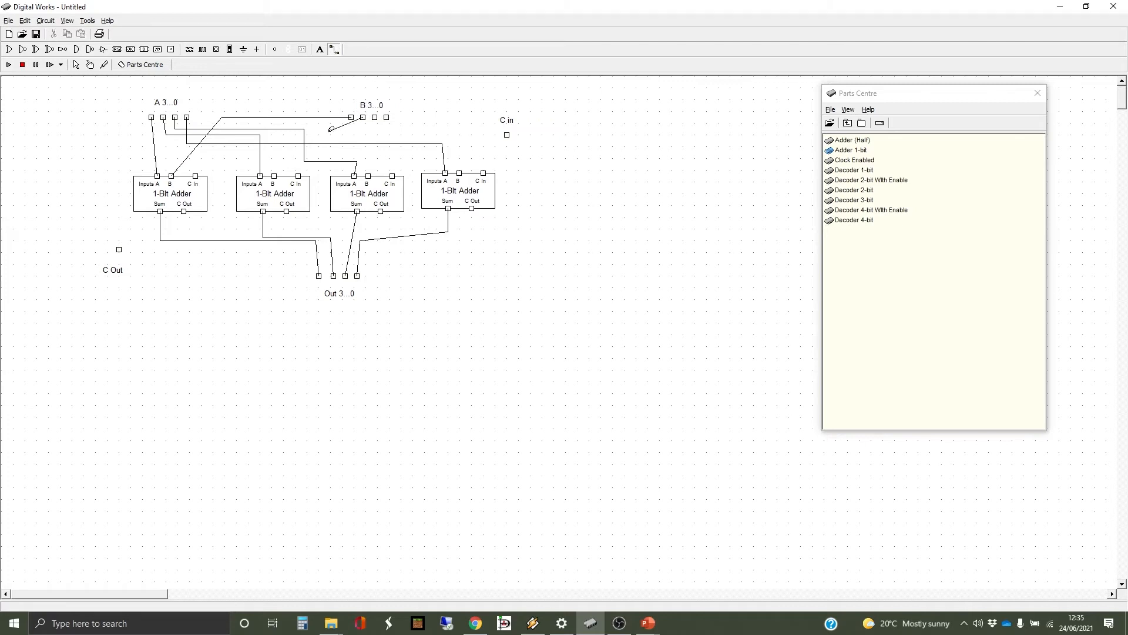
left_click(275, 174)
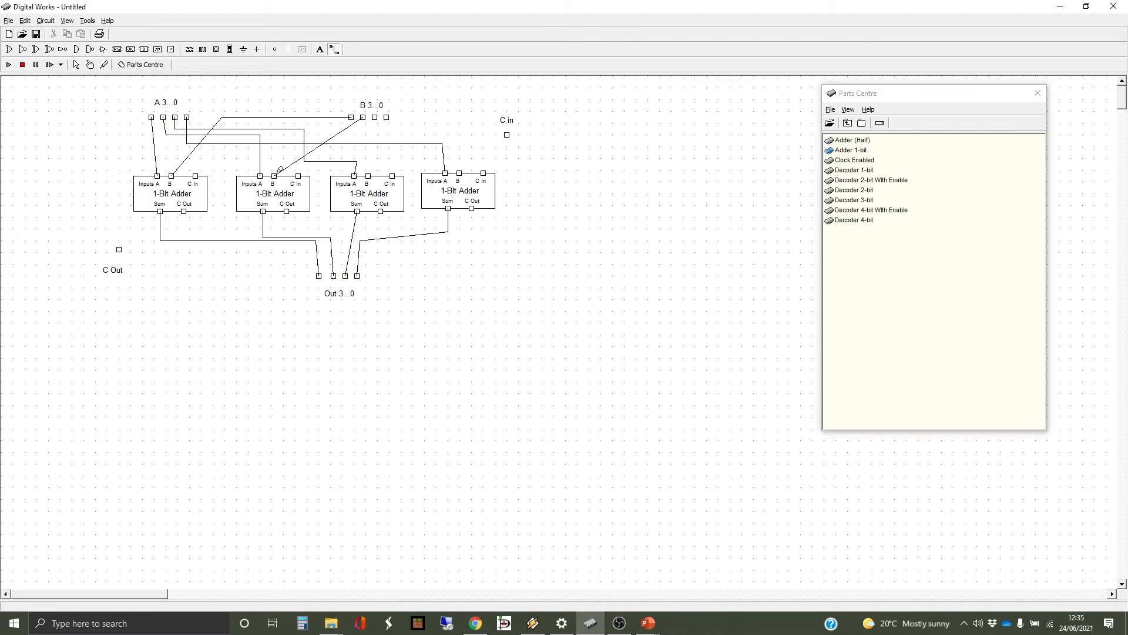
Wire the third and fourth "B 3...0" tags to input B of the third and fourth adders.
left_click(375, 117)
left_click(369, 175)
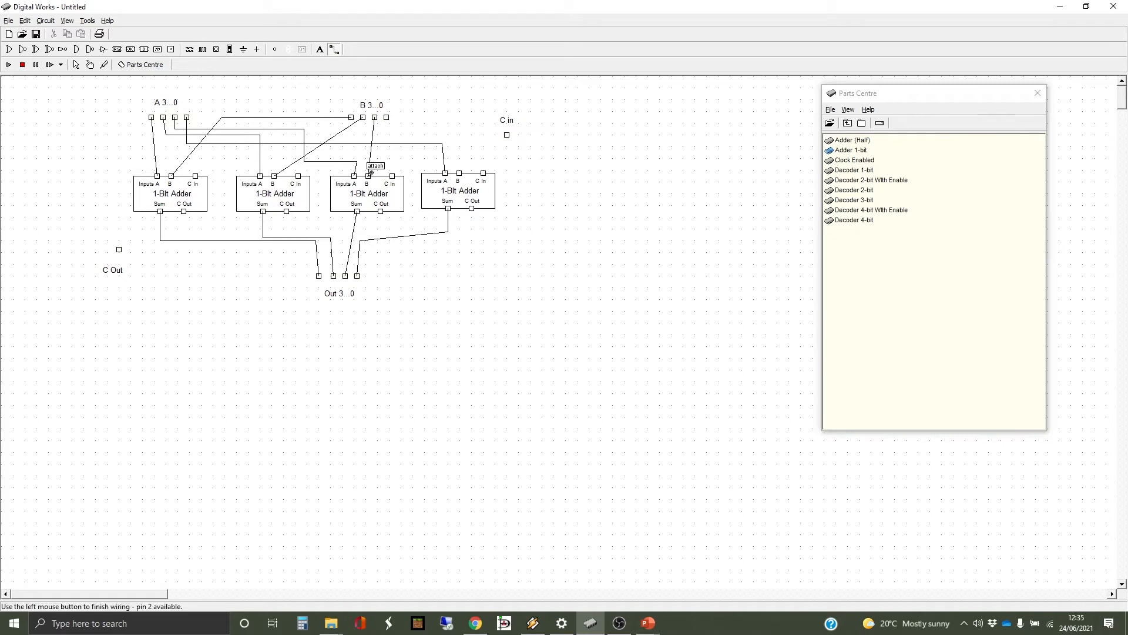
left_click(387, 116)
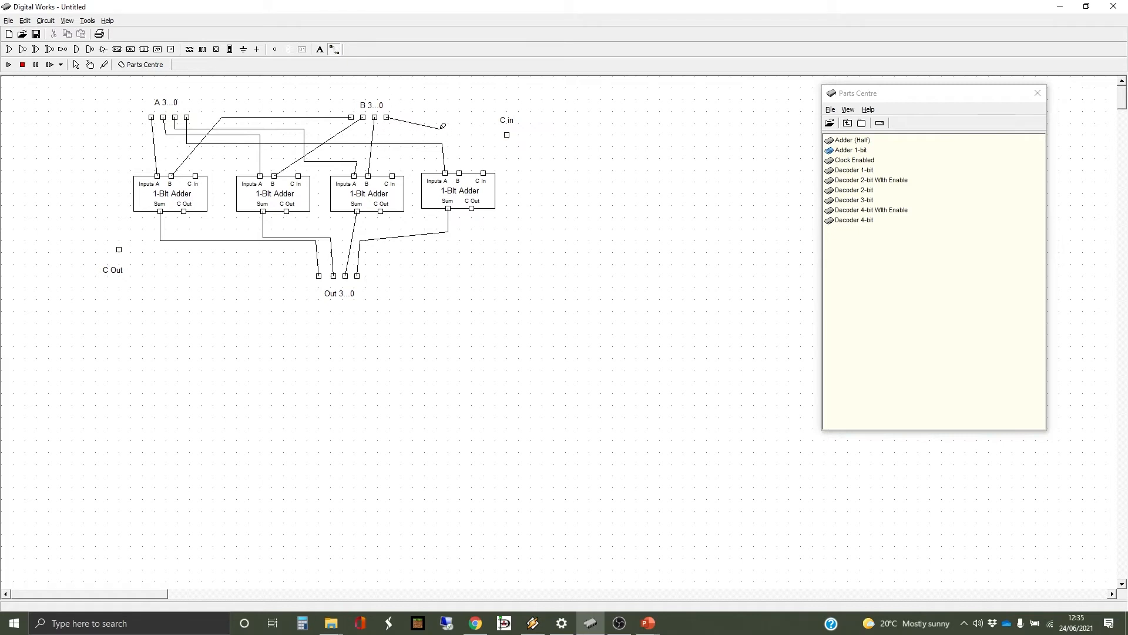
left_click(462, 172)
Wire the "C in" tag to the C In pin of the fourth, rightmost adder.
left_click(507, 133)
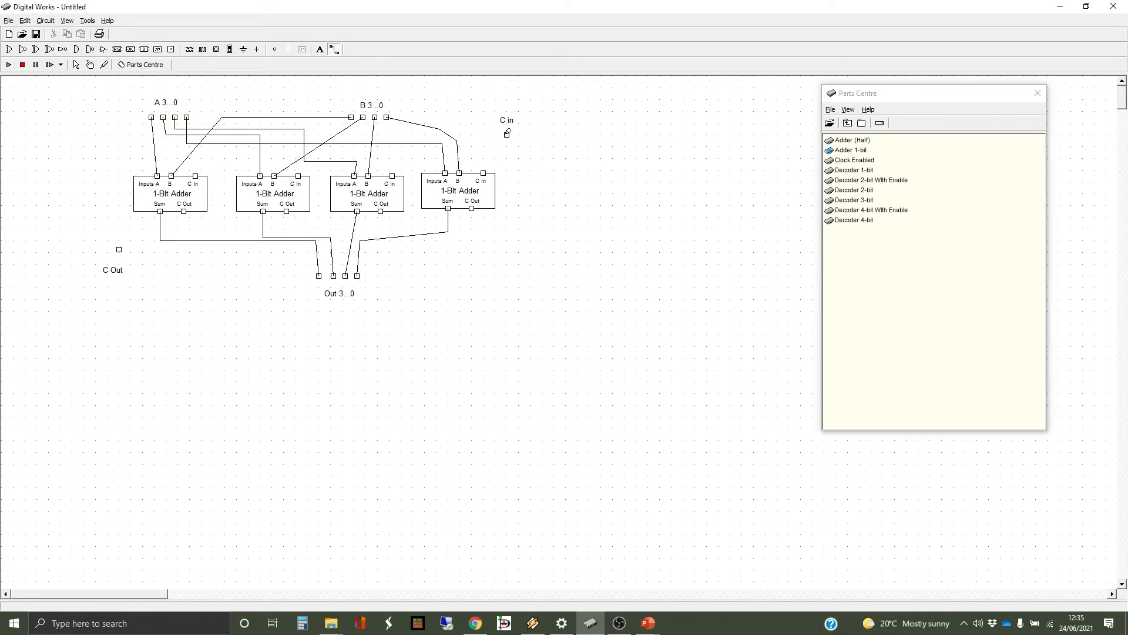
left_click(483, 172)
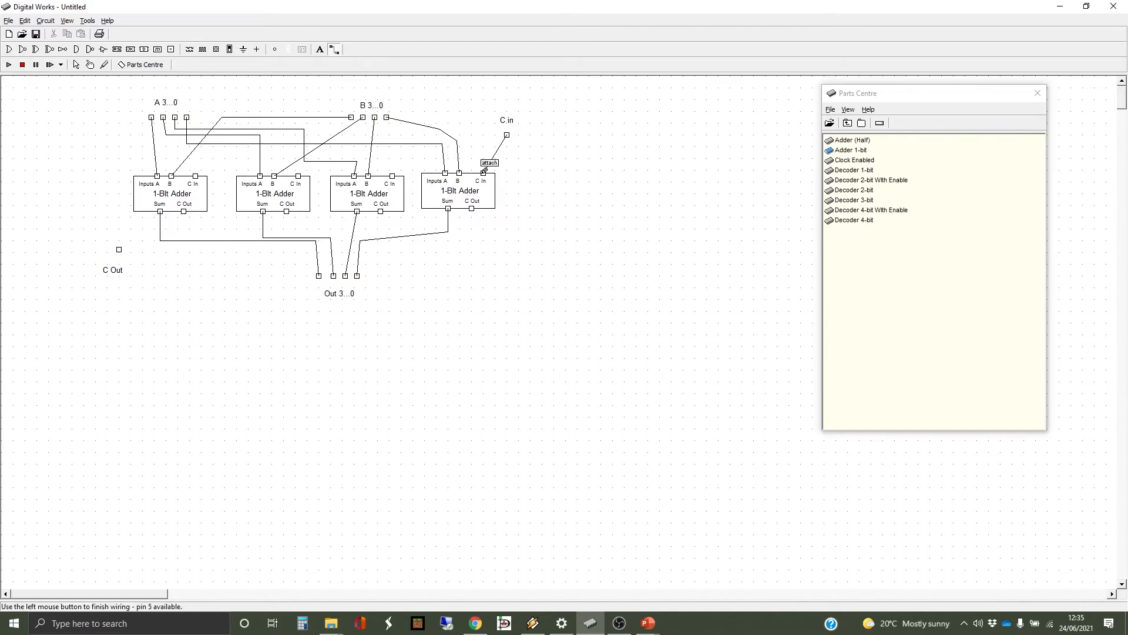
left_click(483, 171)
Wire C Out of the fourth adder to C In of the third, and C Out of the third to C In of the second.
left_click(474, 209)
left_click(471, 231)
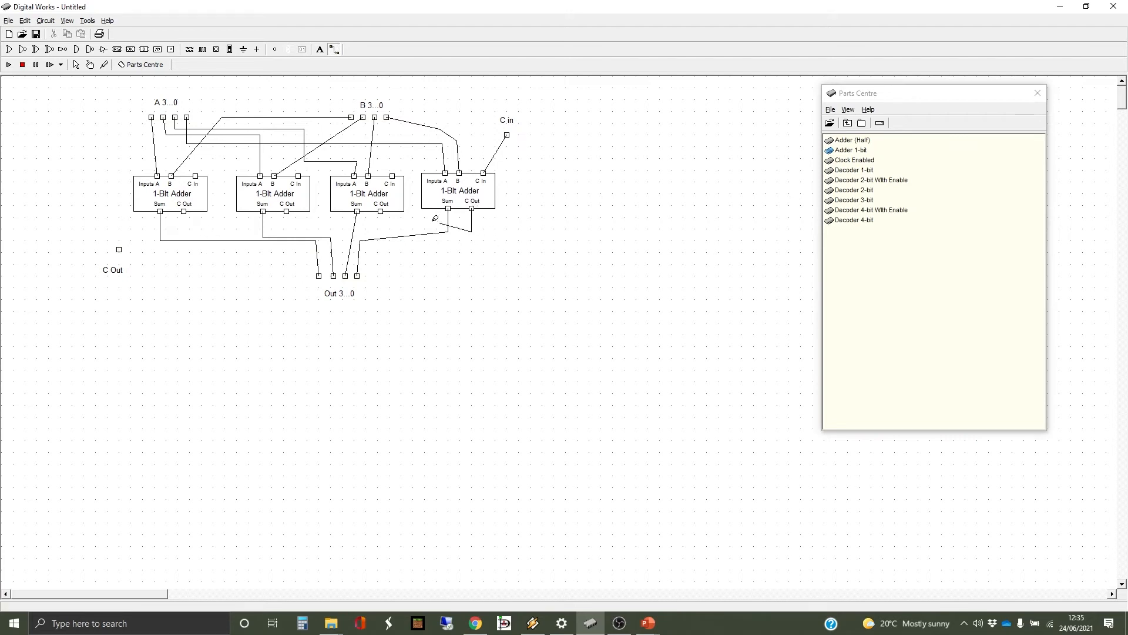
left_click(414, 165)
left_click(393, 174)
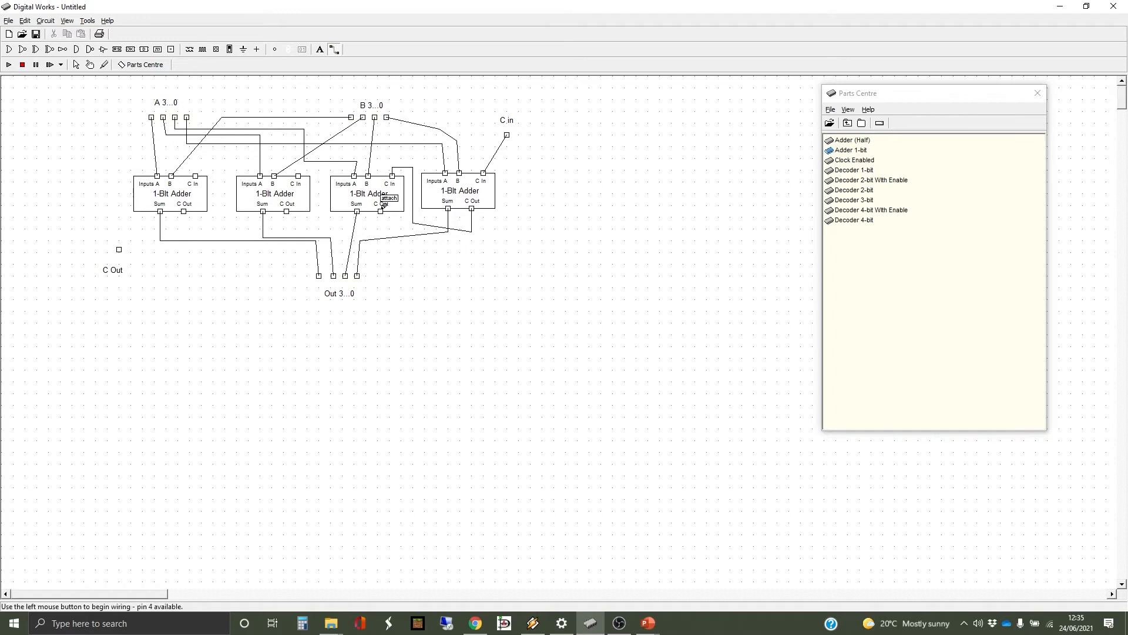
left_click(381, 221)
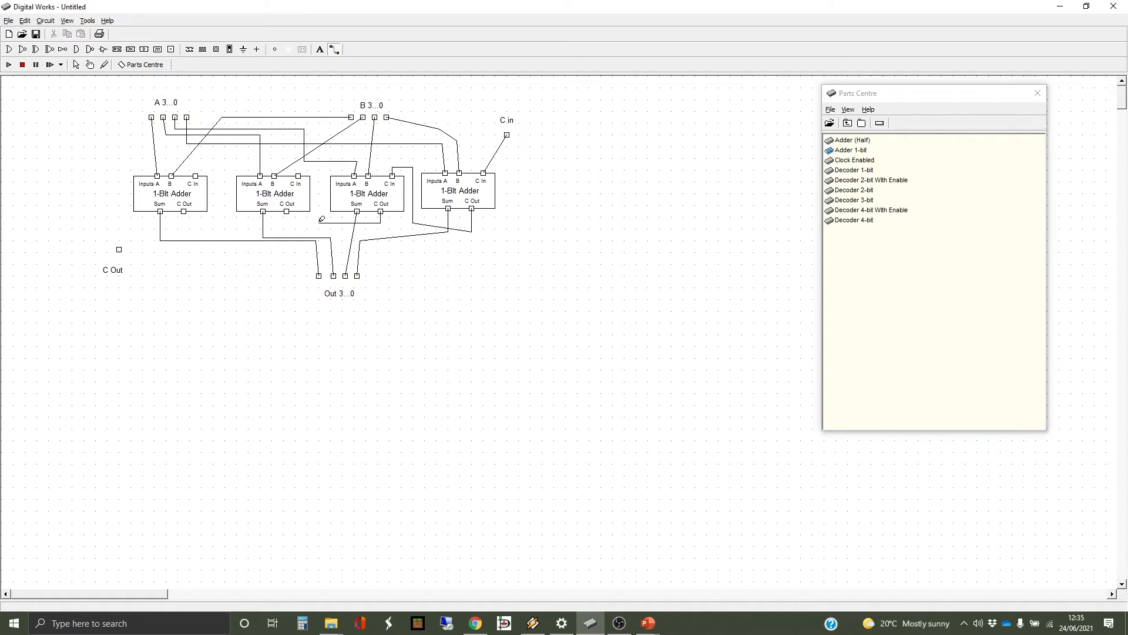
left_click(319, 222)
left_click(301, 171)
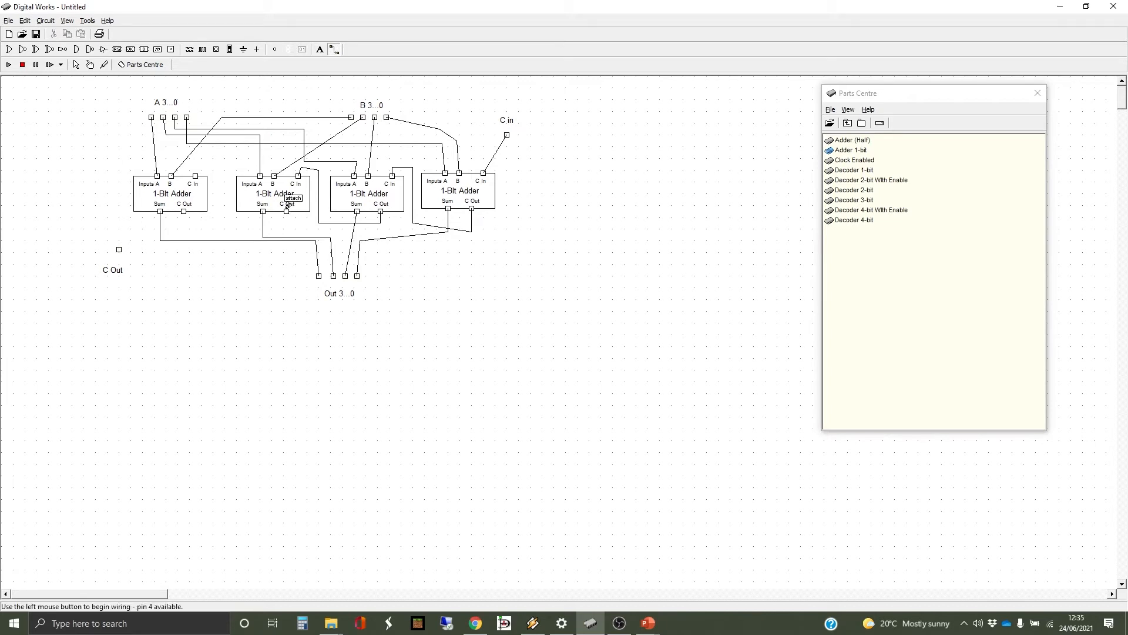
Wire C Out of the second adder around its side to C In of the first, leftmost adder.
left_click(287, 212)
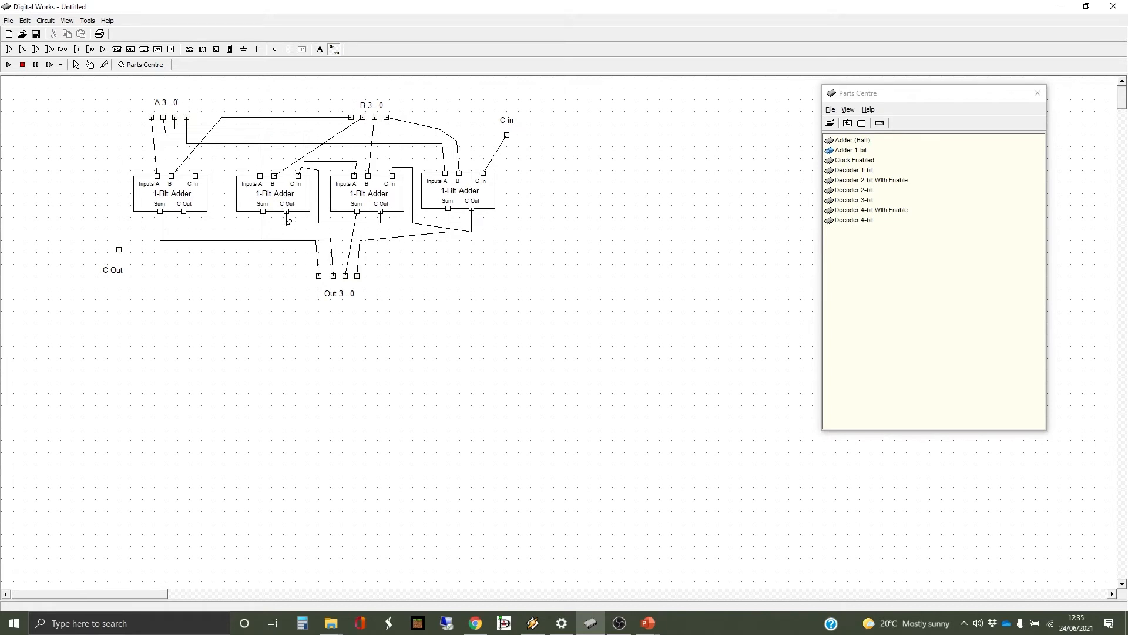
left_click(220, 226)
left_click(218, 161)
left_click(202, 161)
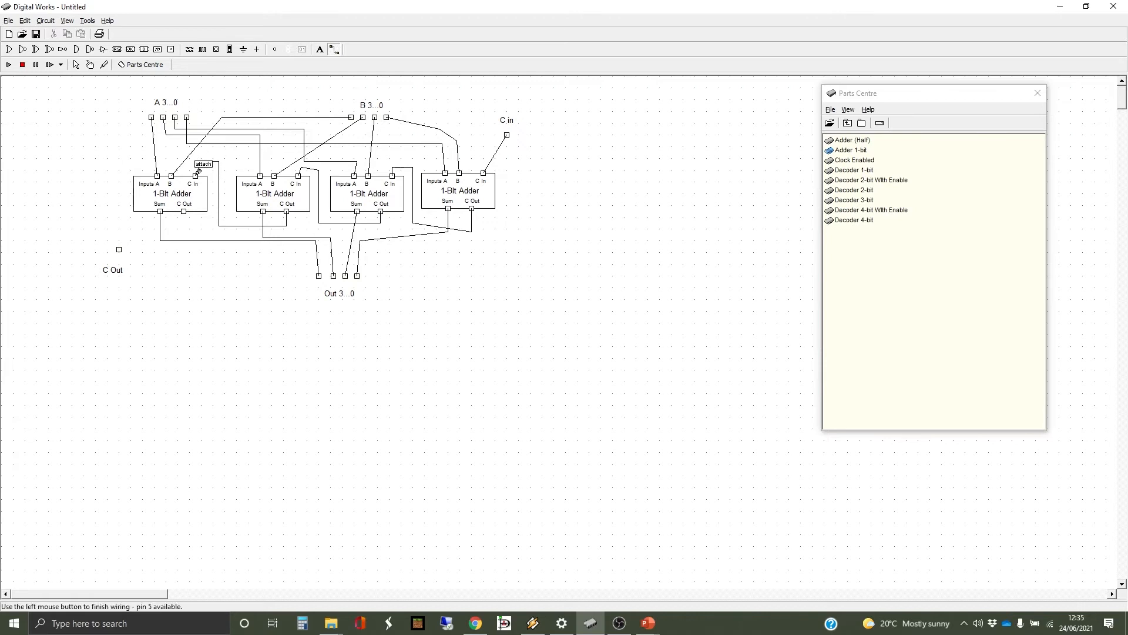
left_click(196, 176)
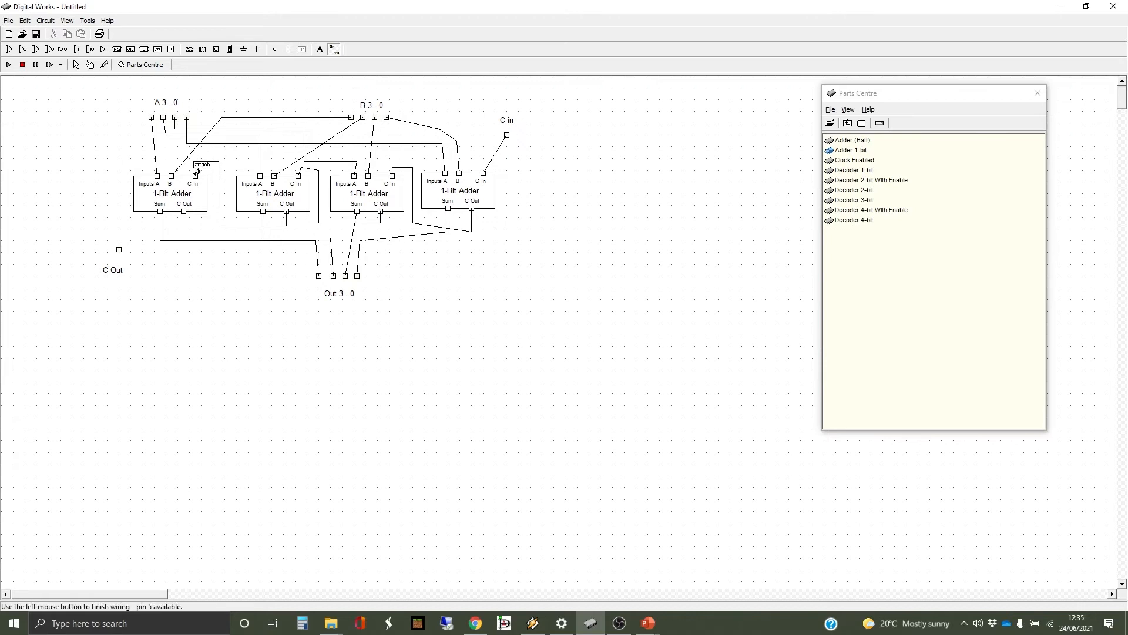
Wire C Out of the first adder to the "C Out" tag.
left_click(184, 212)
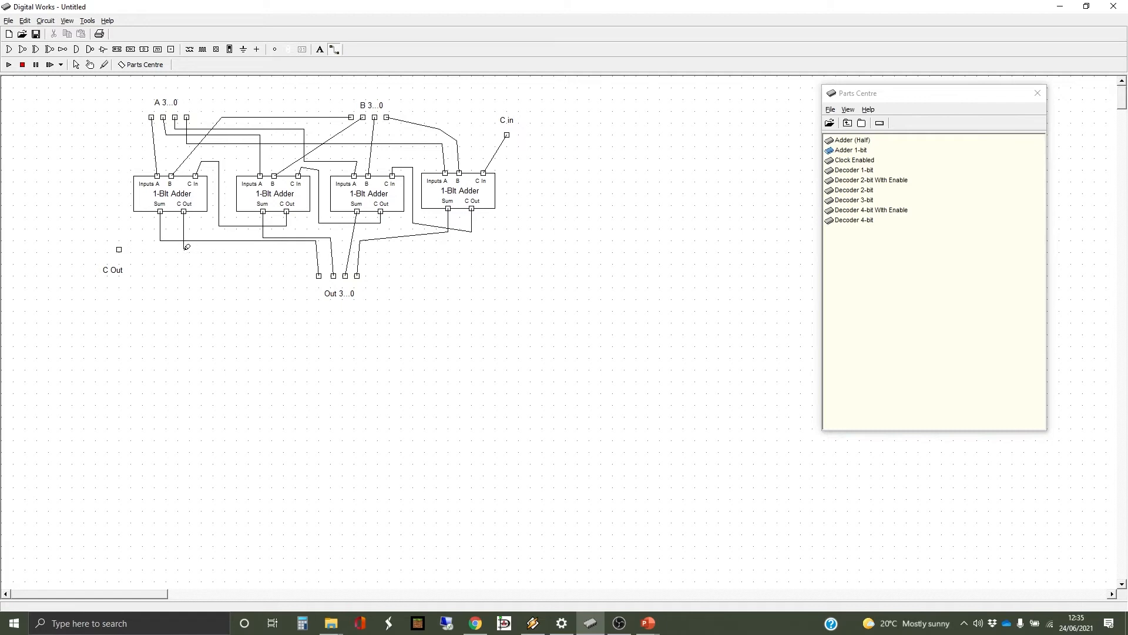
left_click(186, 248)
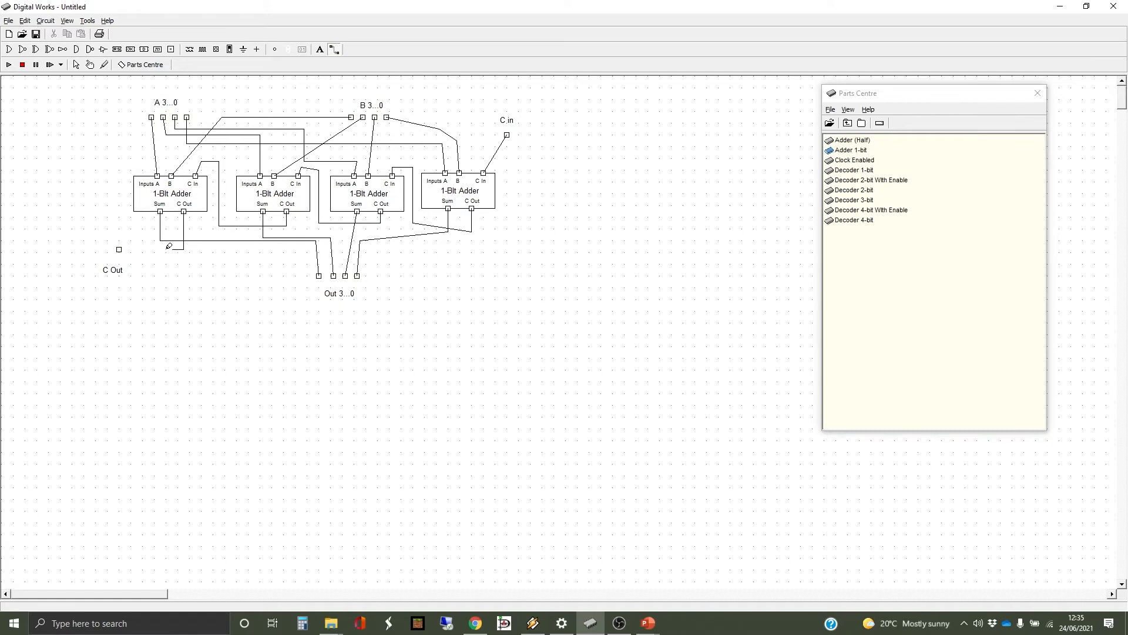
left_click(121, 248)
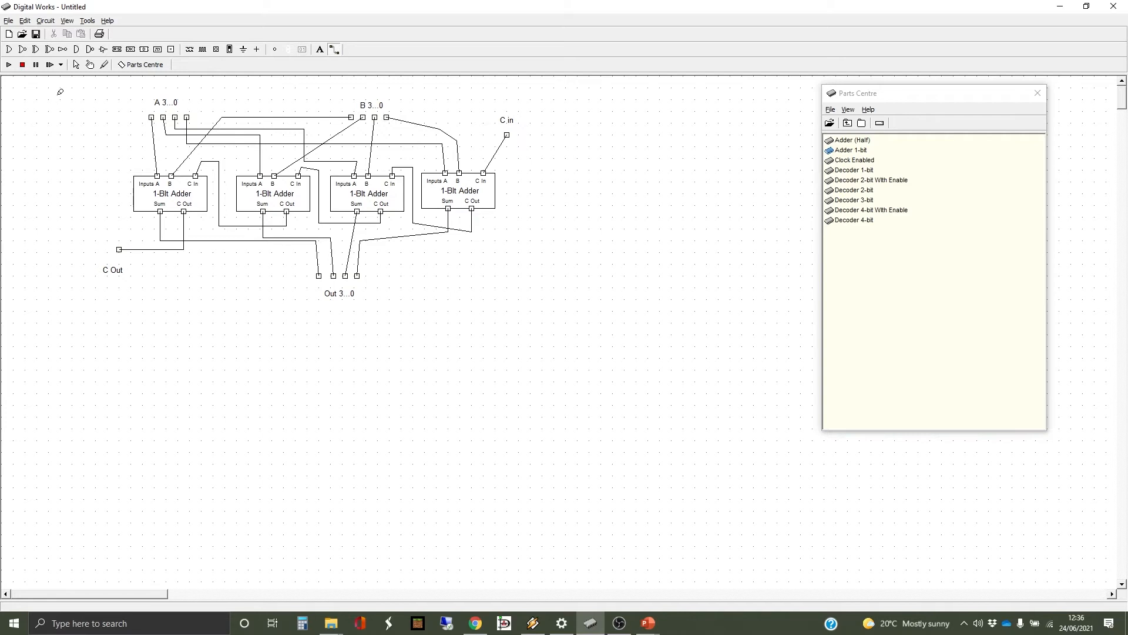
Open the Template Editor and widen the 1-bit adder's body rectangle on both sides.
left_click(88, 20)
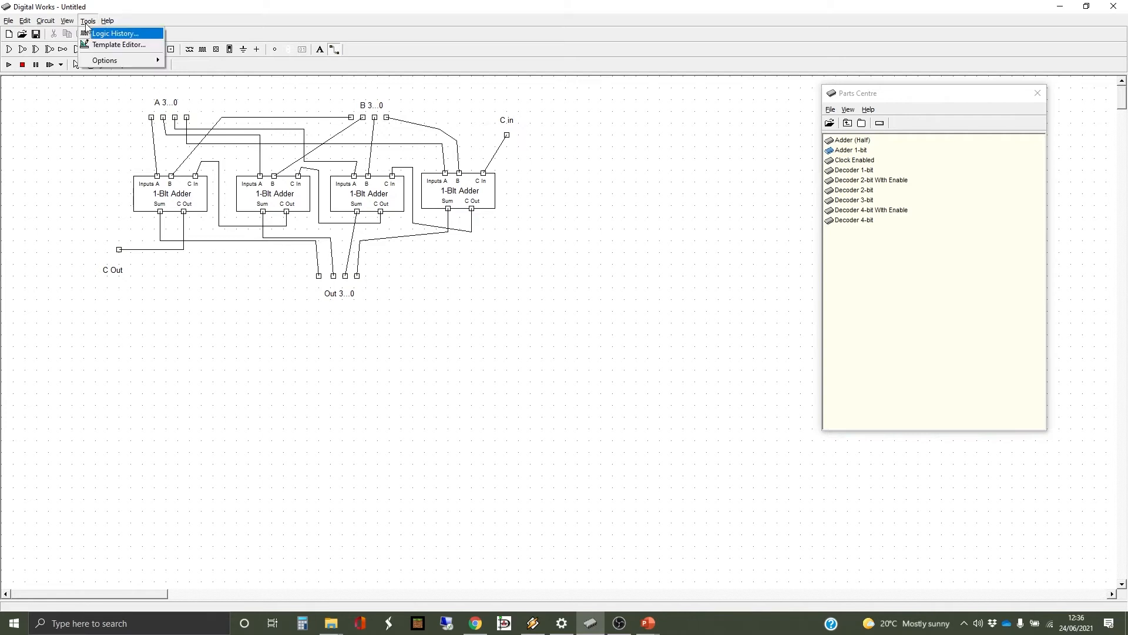
left_click(118, 45)
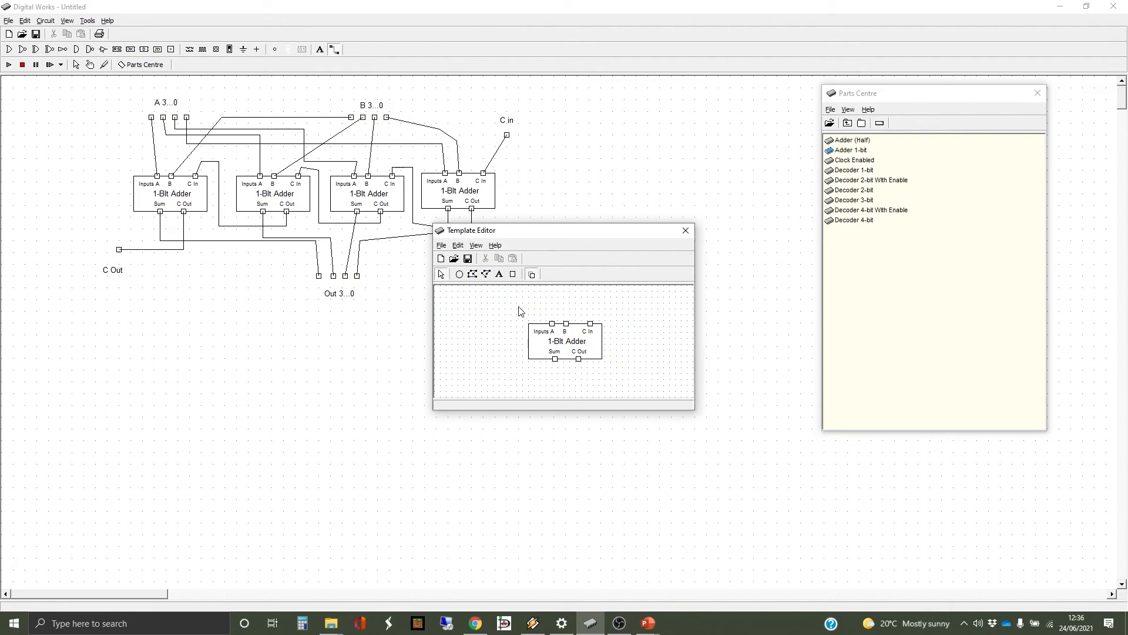
left_click(579, 330)
left_click_drag(529, 323, 461, 324)
left_click_drag(602, 322, 654, 322)
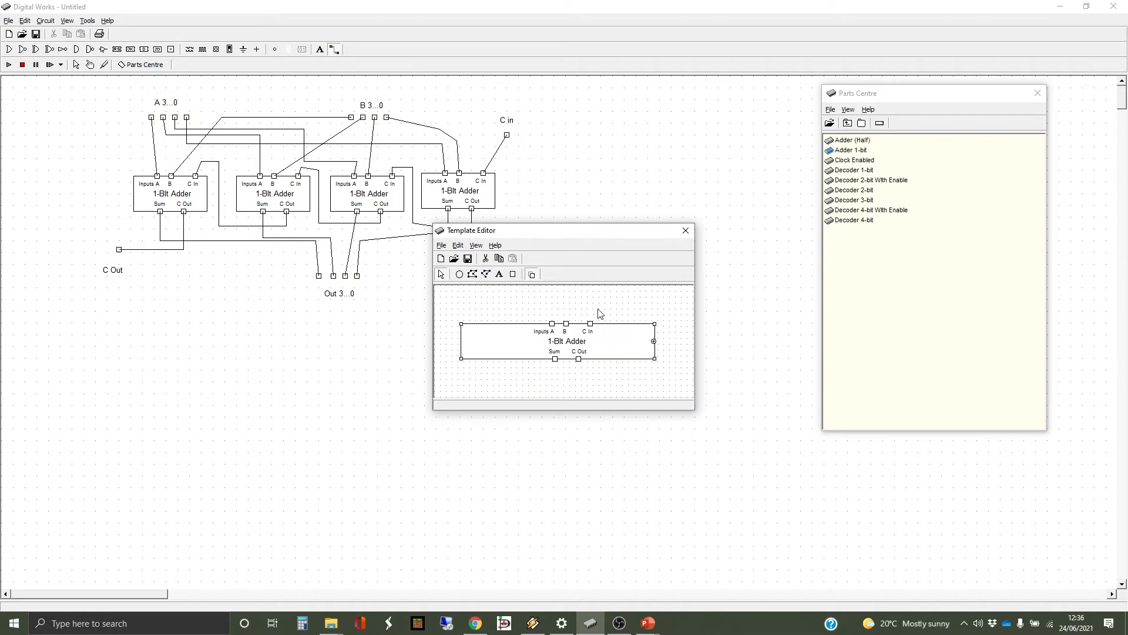
Move the A and B input pins along the top edge towards the body's left end.
left_click(559, 299)
left_click(553, 324)
left_click(553, 323)
left_click_drag(553, 324, 477, 323)
left_click(566, 324)
left_click_drag(567, 328, 490, 327)
Copy and paste the pin pair to build two groups of four input pins along the template's top edge.
left_click_drag(468, 316, 501, 337)
key("ctrl+c")
key("ctrl+v")
mouse_move(501, 336)
left_mouse_down()
mouse_move(504, 326)
mouse_move(520, 341)
left_mouse_up()
key("ctrl+c")
key("ctrl+v")
left_click_drag(508, 339, 542, 327)
Delete the old "Inputs A" and "B" labels from the template.
left_click(542, 334)
key("Delete")
left_click(540, 339)
Add the label "A 3...0" in 7-point text and centre it under the first group of four input pins.
left_click(499, 274)
left_click(485, 339)
type("C Out")
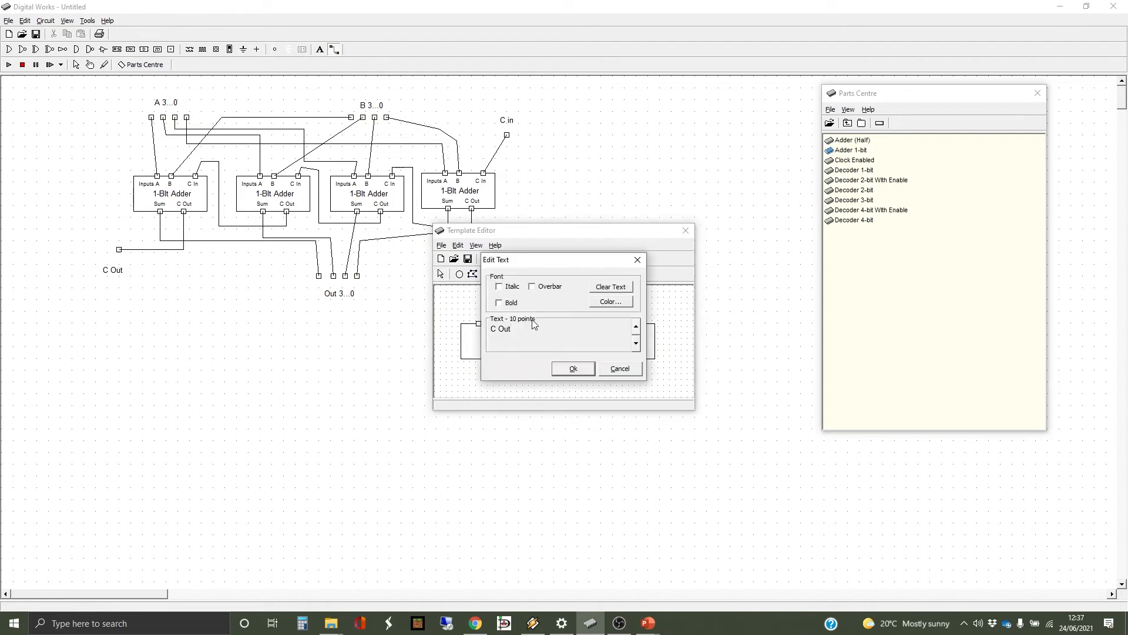
left_click(635, 343)
left_click(636, 343)
left_click(636, 343)
left_click(636, 344)
left_click(636, 326)
left_click_drag(517, 327, 490, 326)
type("A")
key("Return")
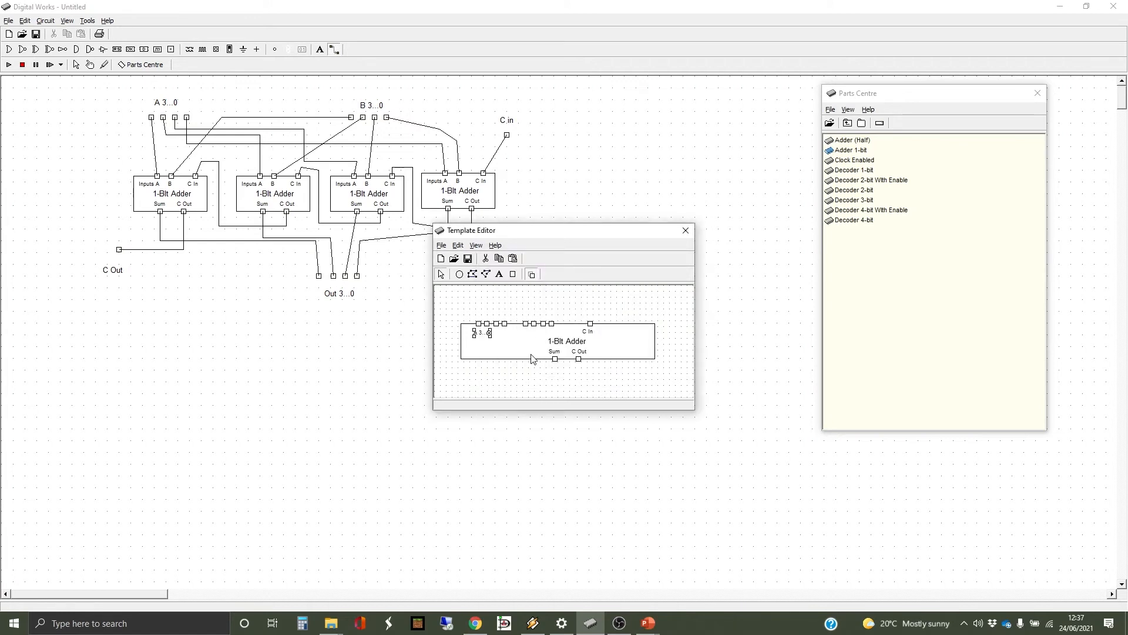
key("Right")
key("Right")
key("Right")
key("Right")
key("Right")
key("Right")
key("Right")
Add the label "B 3...0" and centre it under the second group of four input pins.
left_click(499, 274)
left_click(542, 334)
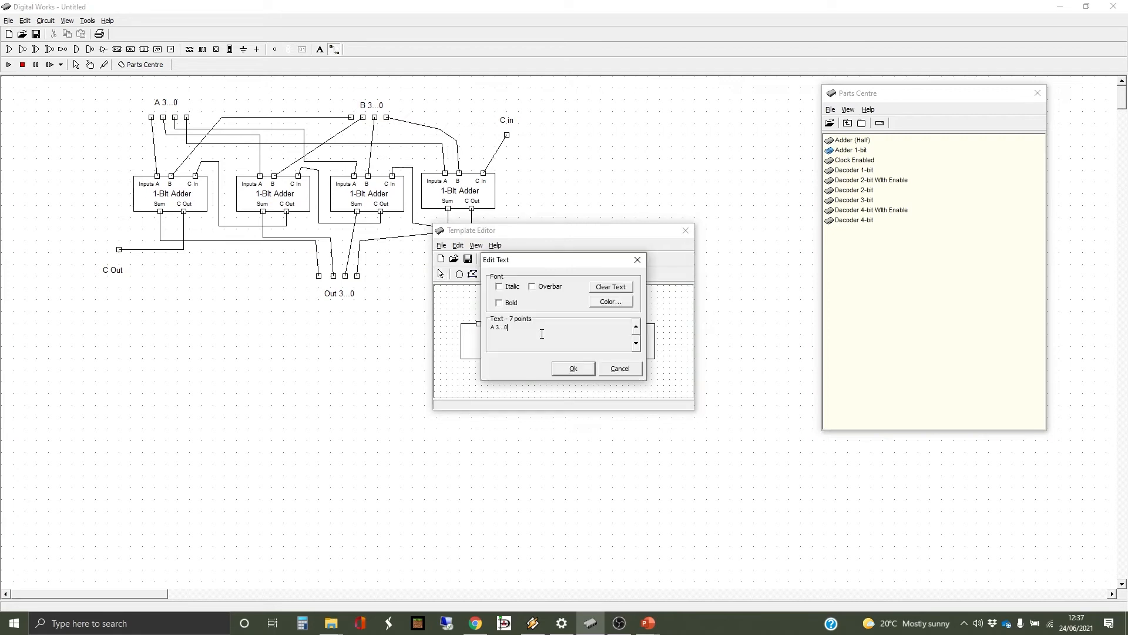
left_click_drag(526, 332, 487, 328)
type("B")
key("Return")
key("Left")
key("Left")
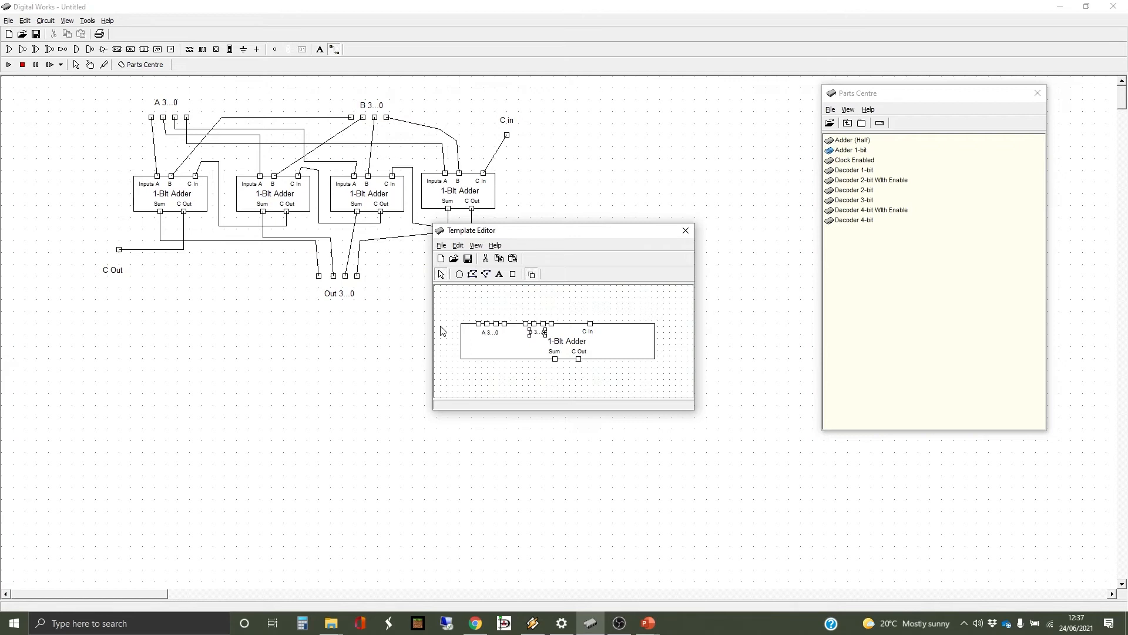
Shift the C In pin and its label closer to the B pins and shorten the body's right end to fit.
left_click(594, 305)
left_click_drag(576, 310, 612, 341)
key("Left")
key("Left")
key("Left")
key("Left")
key("Left")
key("Left")
key("Left")
key("Left")
key("Left")
key("Left")
key("Left")
key("Left")
left_click_drag(654, 324, 586, 325)
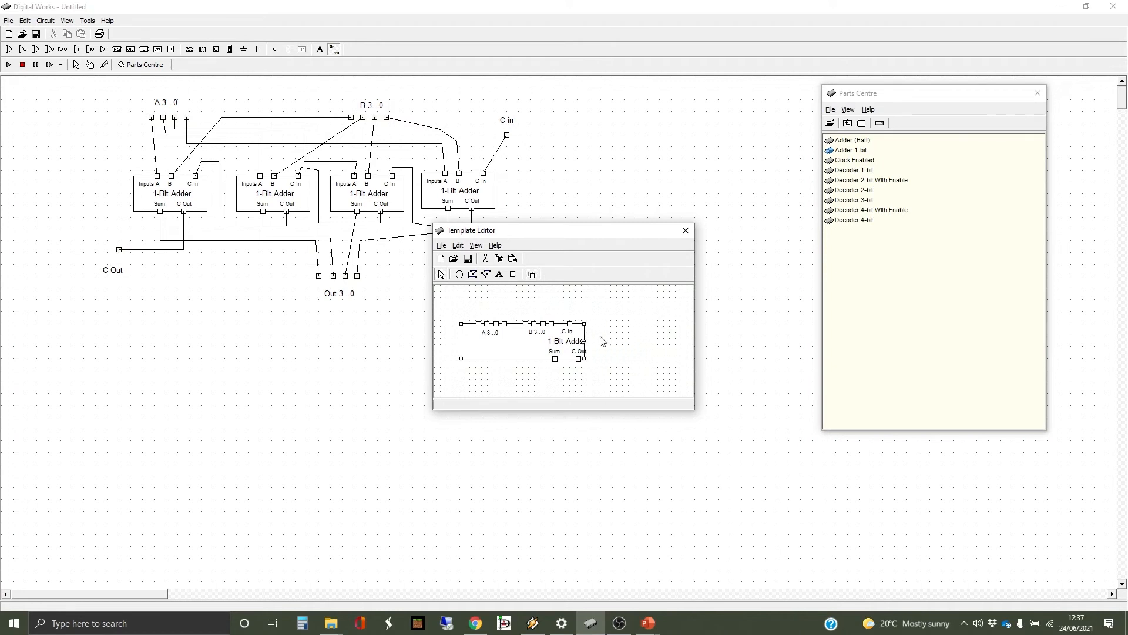
Change the leading digit of the template's title to 4 and move the title left towards the middle of the body.
right_click(570, 342)
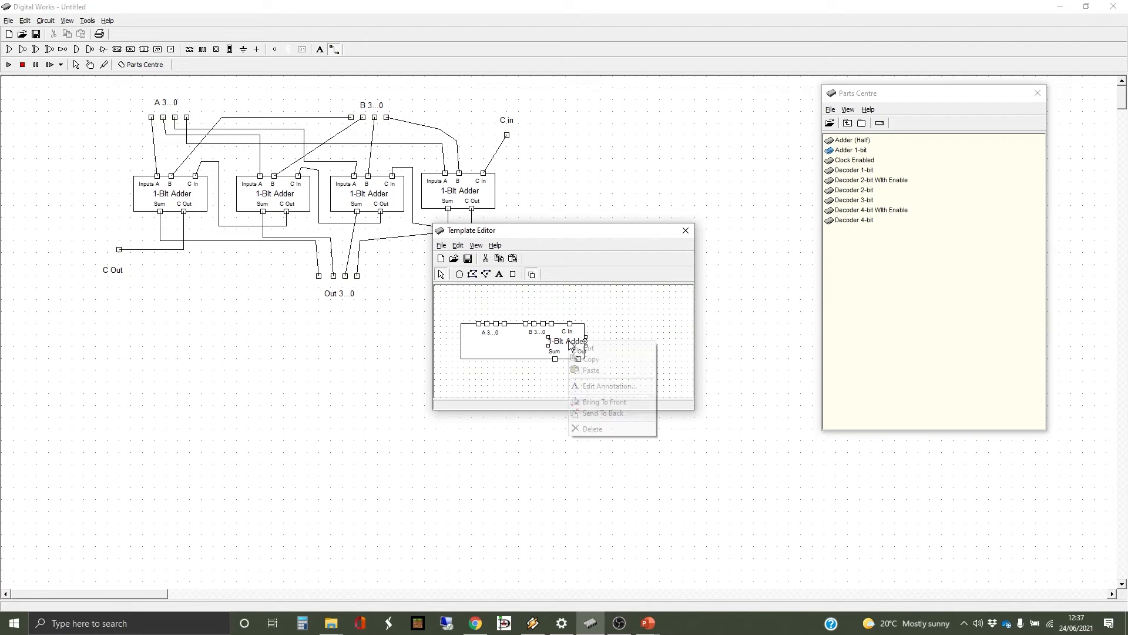
left_click(600, 385)
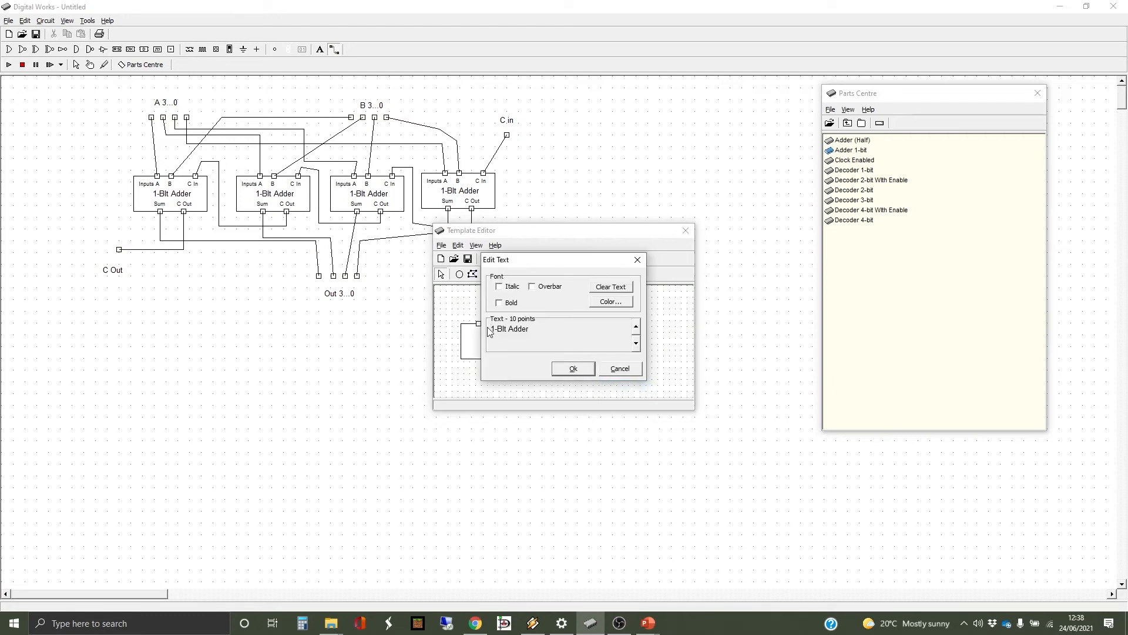
left_click_drag(490, 328, 494, 329)
left_click(577, 369)
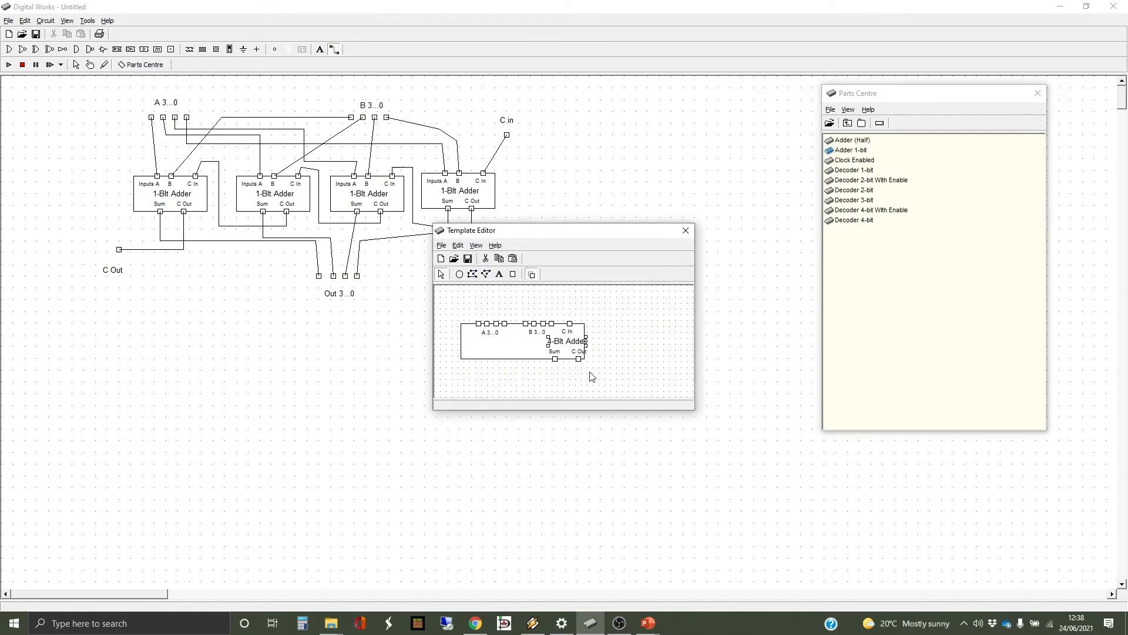
key("Left")
key("Left")
key("Left")
key("Left")
key("Left")
key("Left")
key("Left")
key("Left")
key("Left")
key("Left")
Paste a copy of the four A pins onto the body's bottom edge and delete the original single Sum pin.
left_click(602, 346)
left_click_drag(470, 307, 520, 340)
left_click(646, 322)
key("ctrl+v")
left_click_drag(510, 342, 553, 360)
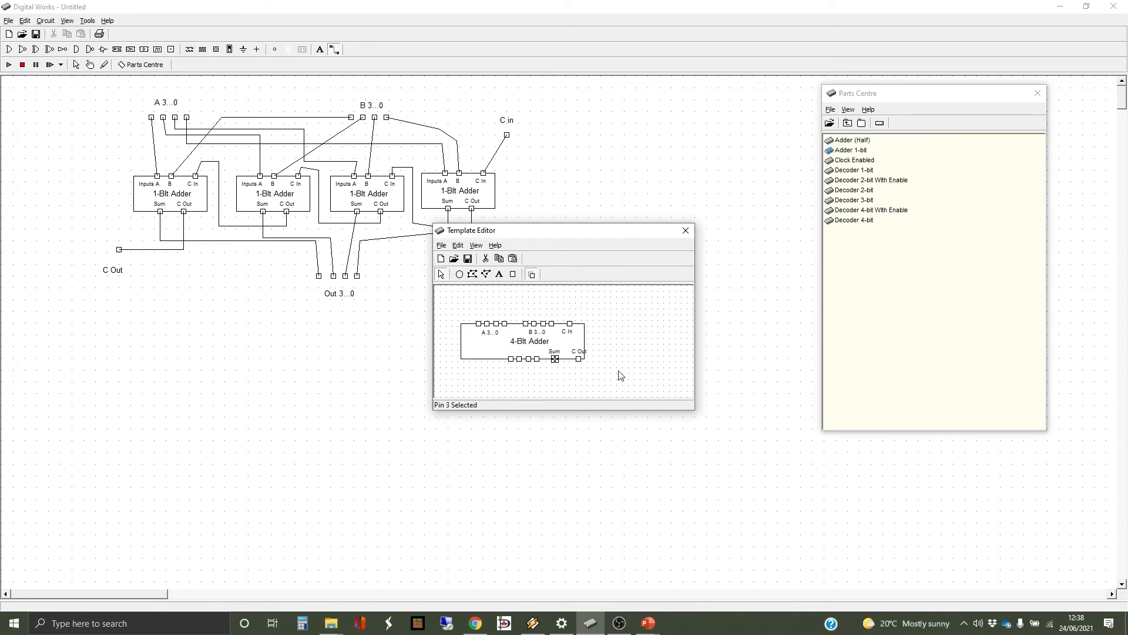
key("Delete")
key("Return")
Change the Sum label to "Sum 3...0" and place it above the four output pins.
left_click(553, 352)
right_click(553, 352)
left_click(574, 391)
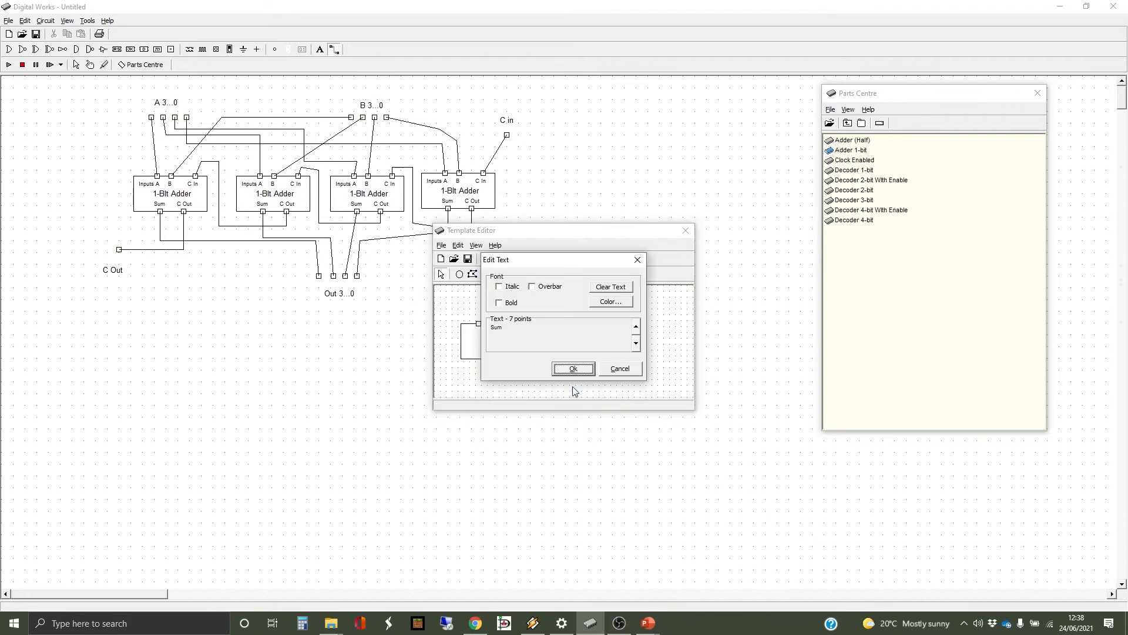
left_click(514, 331)
type("3...0")
key("Return")
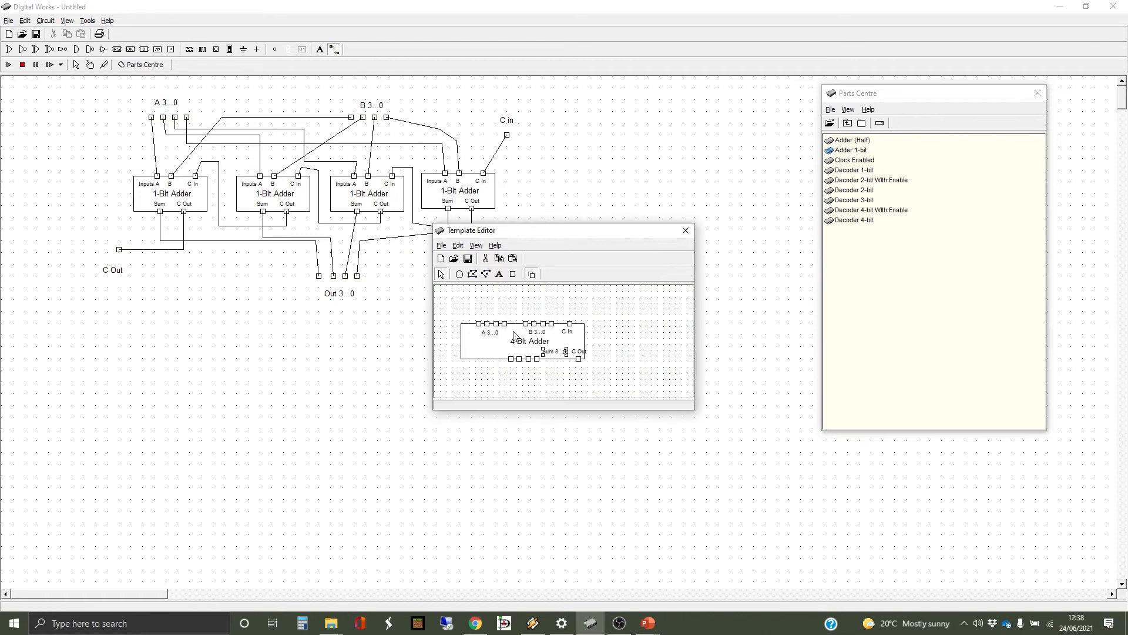
left_click_drag(566, 352, 535, 351)
Shift the C Out pin and its label left so they fit inside the body, and close the Template Editor.
left_click_drag(602, 373, 564, 346)
key("Left")
key("Left")
key("Left")
left_click(621, 338)
left_click_drag(517, 235, 563, 252)
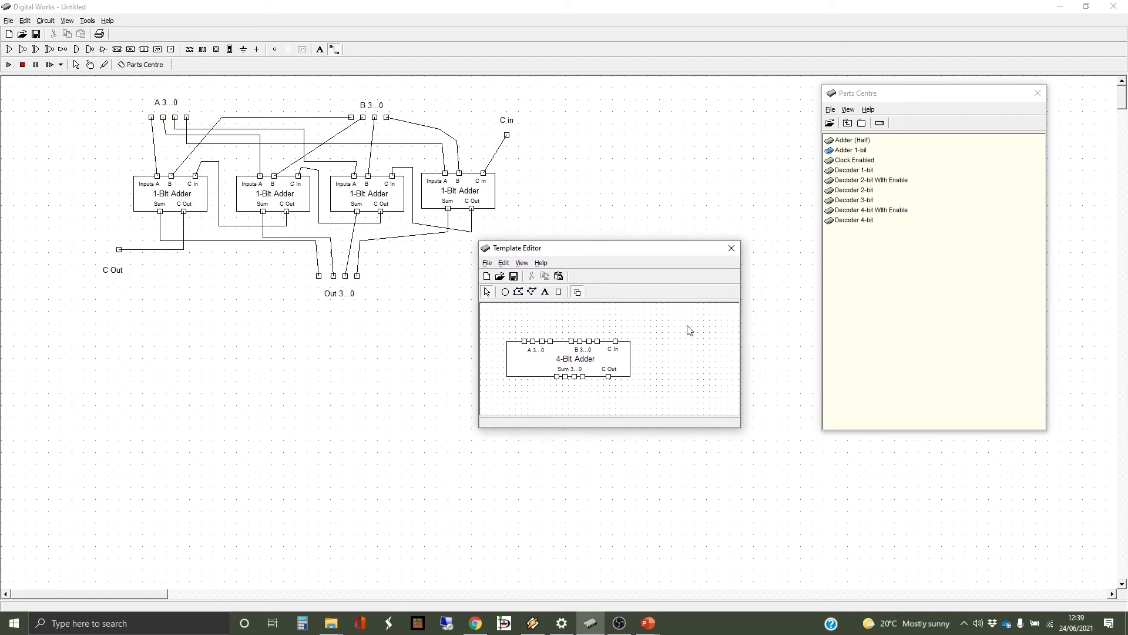
left_click(731, 248)
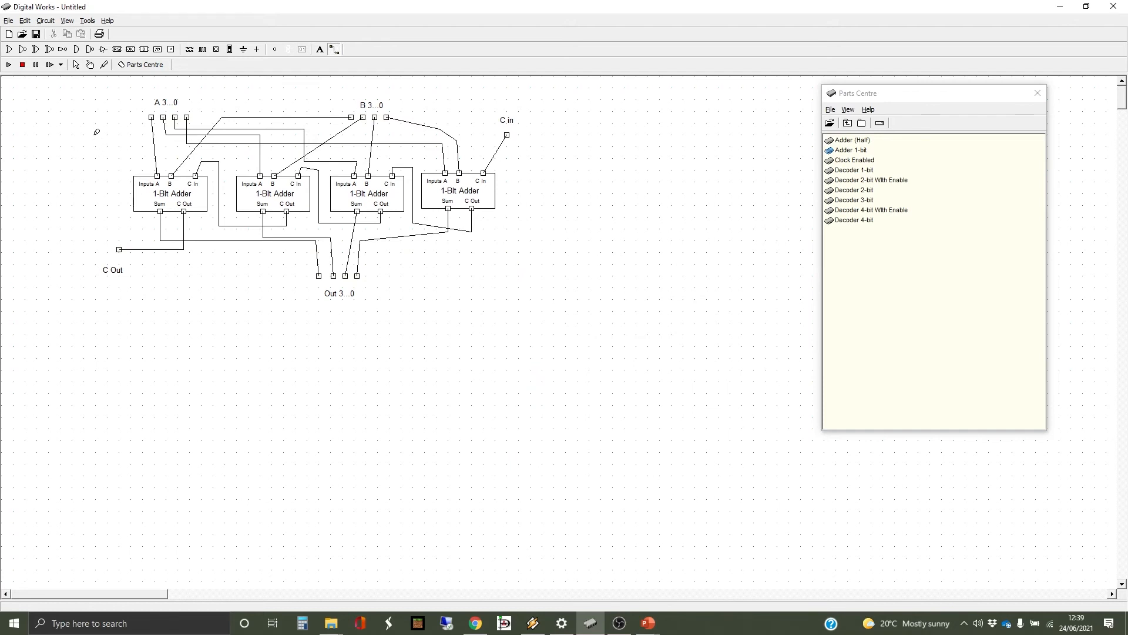
Associate the first "A 3...0" tag with the first A pin of the 4-bit adder template.
left_click(77, 65)
right_click(153, 120)
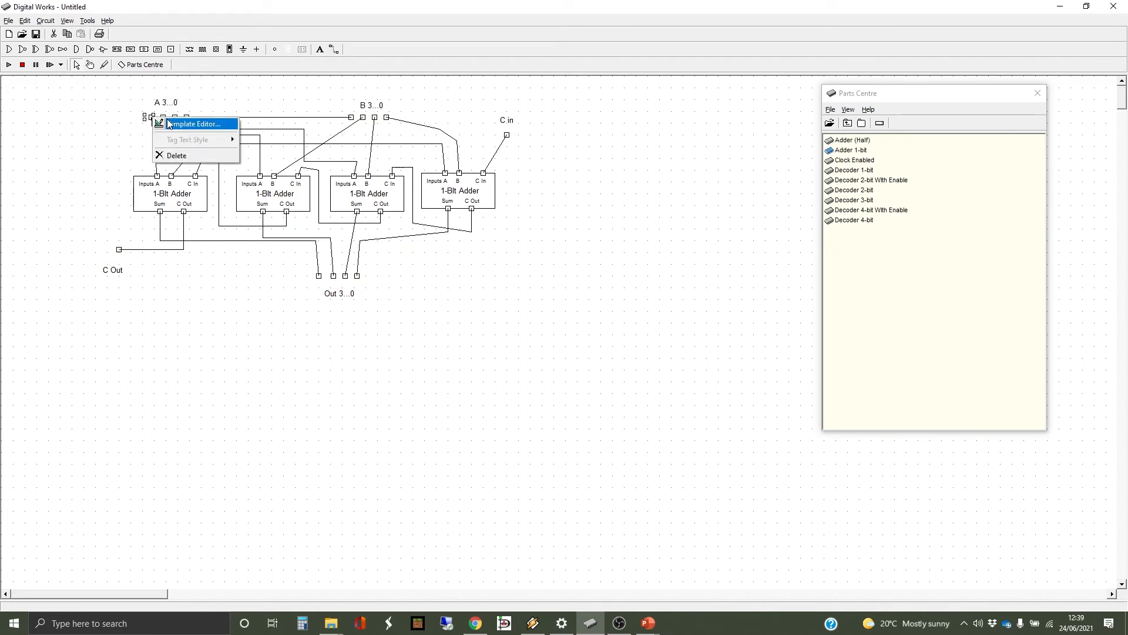
left_click(194, 124)
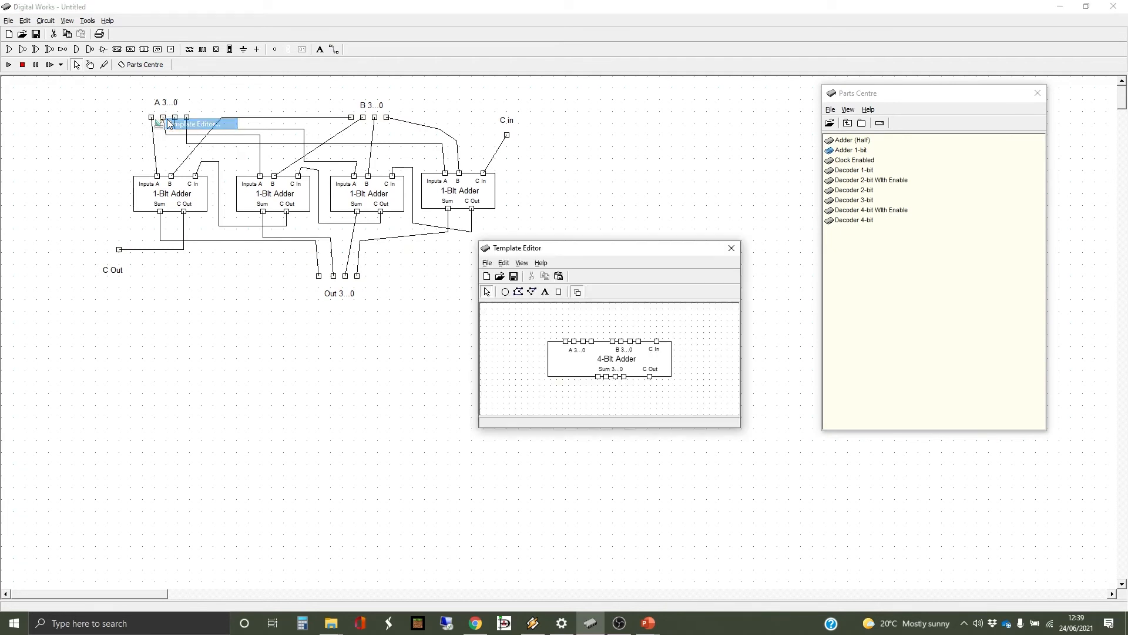
left_click(568, 346)
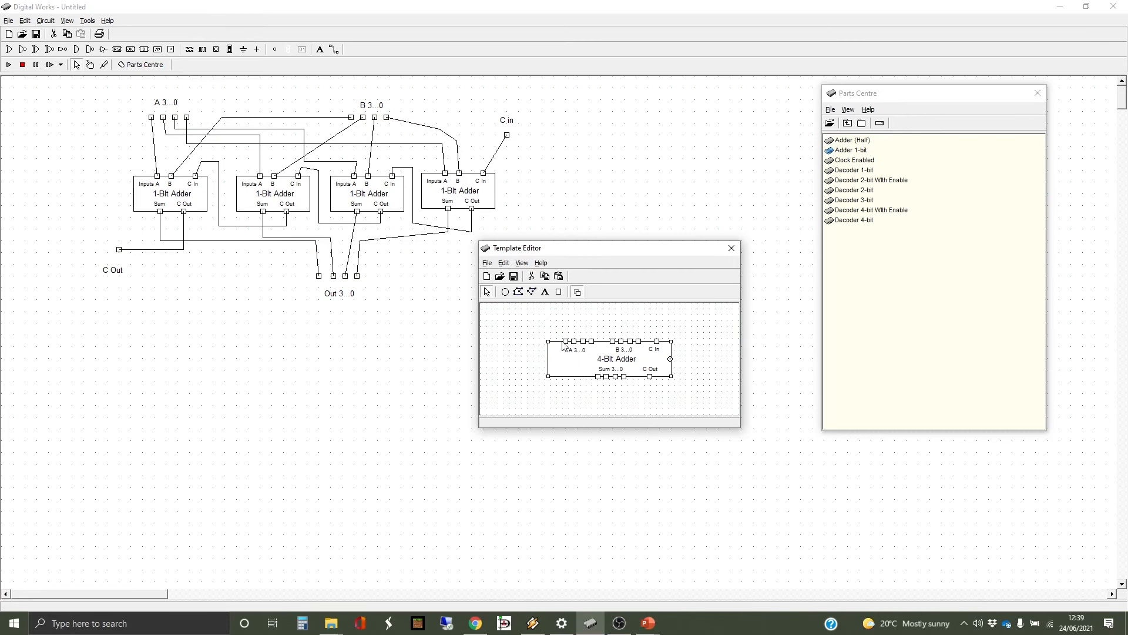
left_click(566, 342)
right_click(567, 342)
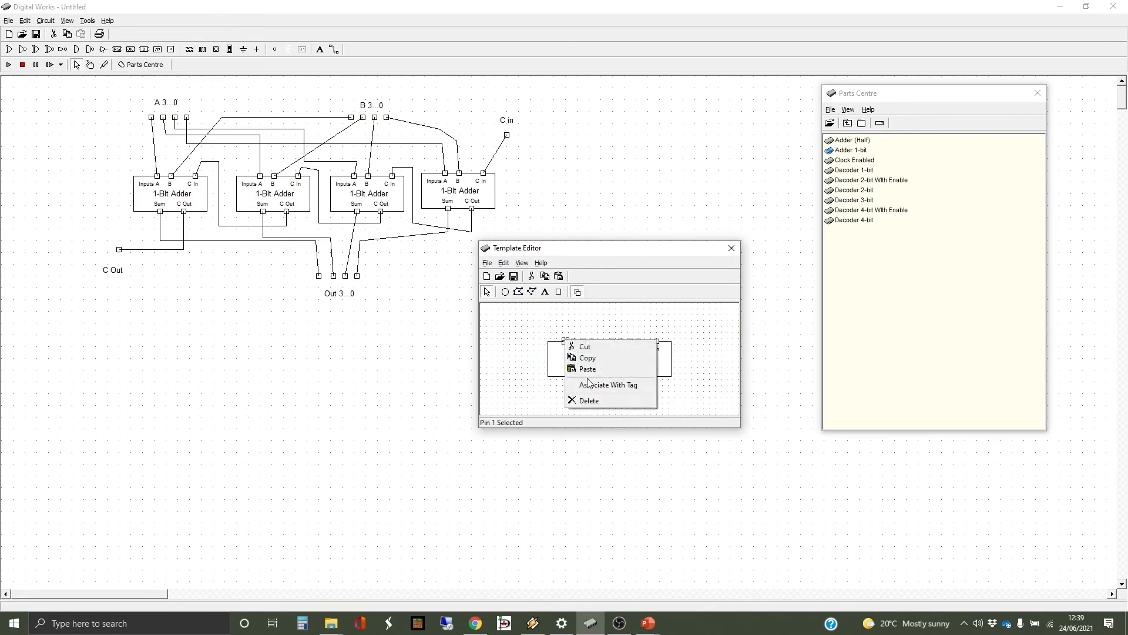
left_click(606, 385)
left_click(730, 248)
Associate the second "A 3...0" tag with the second A pin of the 4-bit adder template.
right_click(164, 118)
left_click(178, 124)
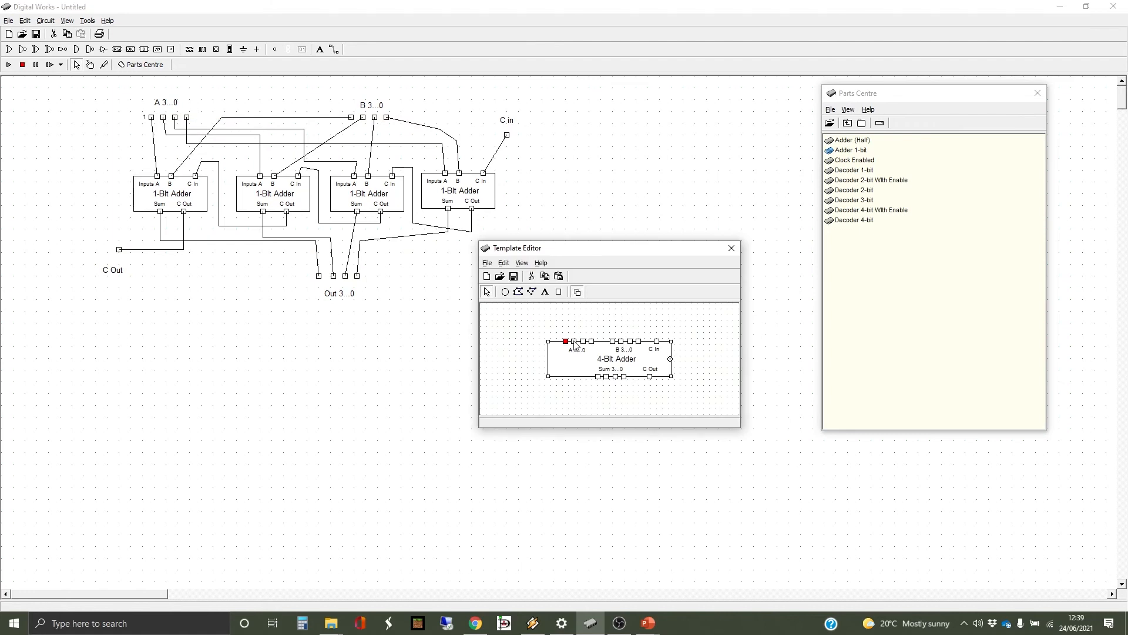
right_click(575, 341)
left_click(611, 385)
left_click(730, 248)
Associate the third "A 3...0" tag with the third A pin of the template.
right_click(175, 118)
left_click(188, 123)
right_click(583, 342)
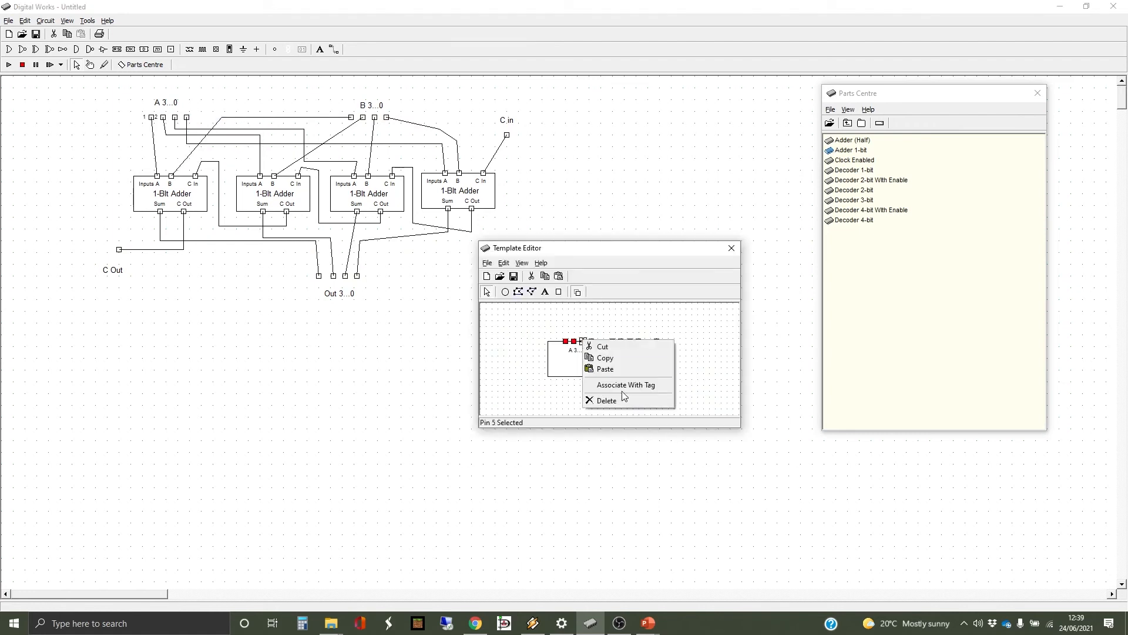
left_click(621, 386)
left_click(730, 249)
Associate the fourth "A 3...0" tag with the fourth A pin of the template.
right_click(187, 118)
left_click(200, 124)
right_click(591, 342)
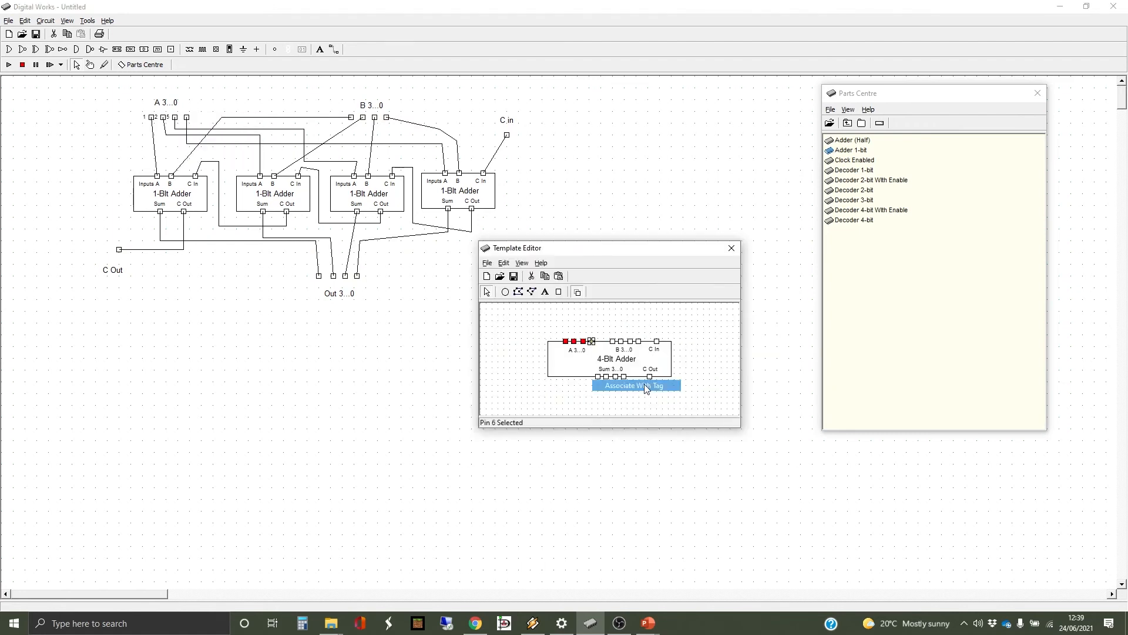
left_click(629, 385)
left_click(731, 249)
Associate the first "B 3...0" tag with the first B pin of the 4-bit adder template.
right_click(351, 118)
left_click(365, 123)
right_click(612, 342)
left_click(649, 385)
left_click(731, 249)
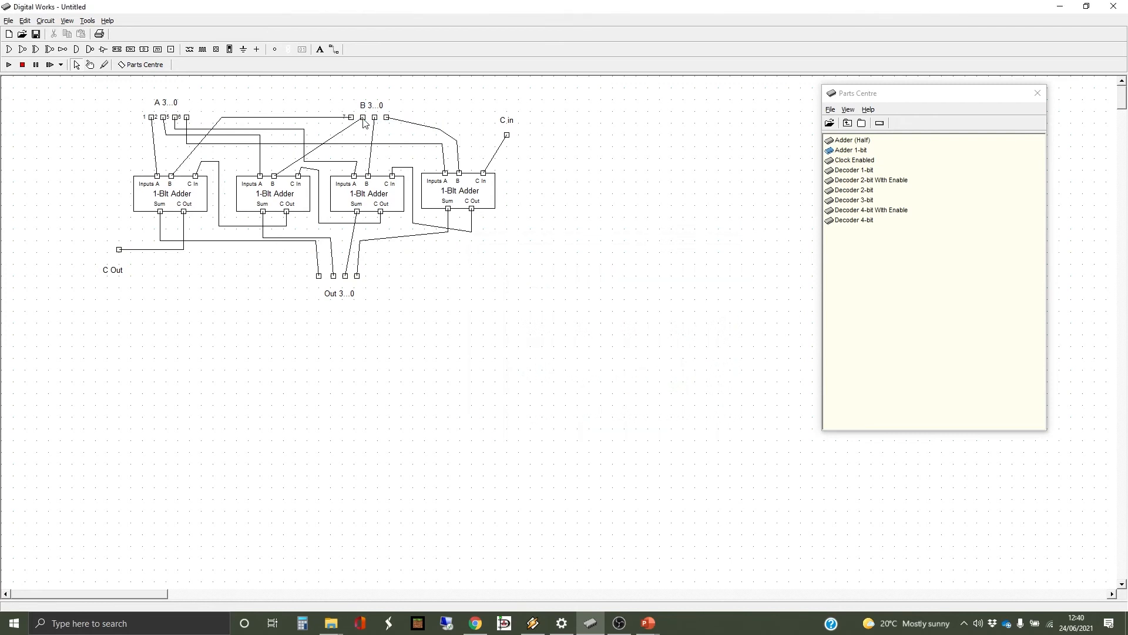
Associate the second "B 3...0" tag with the second B pin of the template.
right_click(363, 118)
left_click(377, 124)
right_click(621, 341)
left_click(658, 386)
left_click(731, 249)
Associate the third "B 3...0" tag with the third B pin of the template.
right_click(375, 118)
left_click(388, 124)
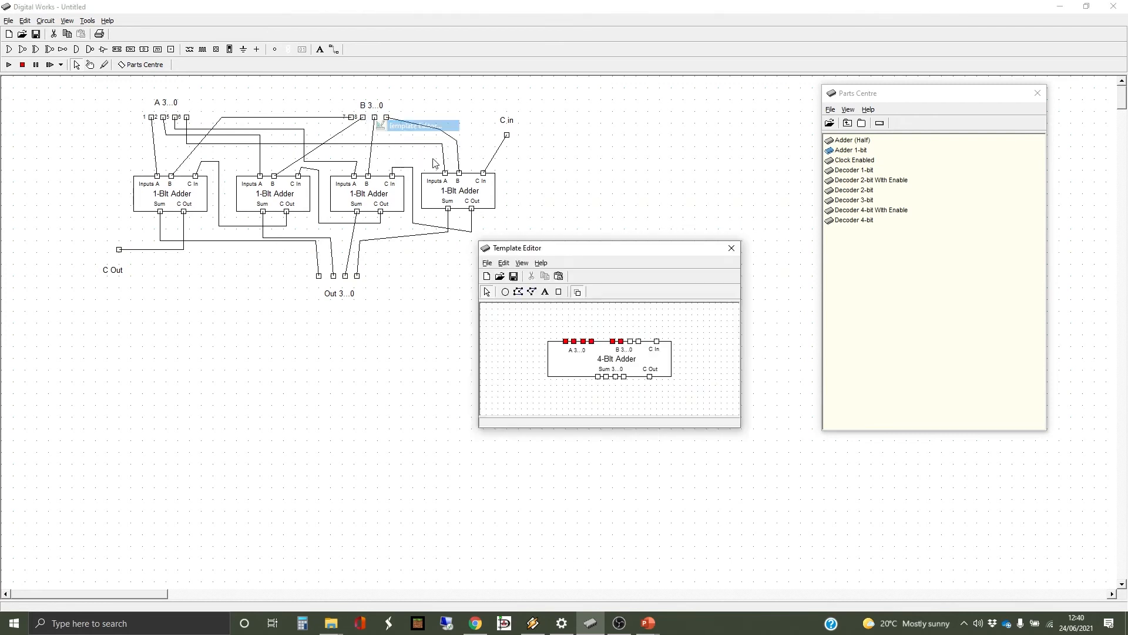
right_click(630, 341)
left_click(675, 385)
left_click(730, 249)
Associate the fourth "B 3...0" tag with the fourth B pin of the template.
right_click(386, 118)
left_click(399, 123)
left_click(638, 341)
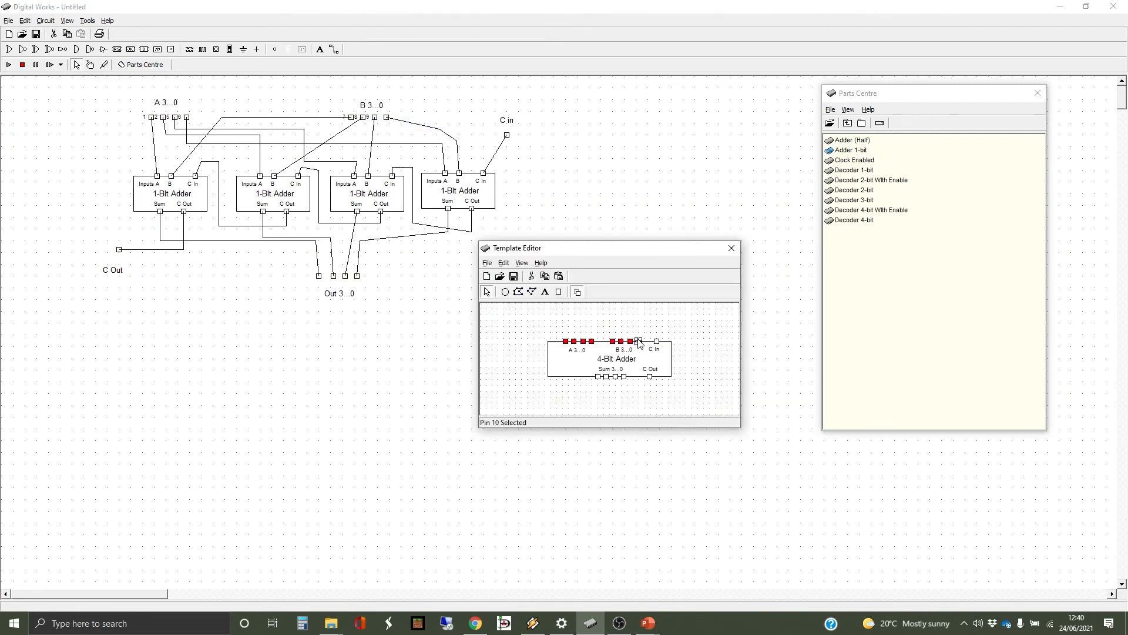
left_click(732, 250)
Associate the "C in" tag with the C In pin of the 4-bit adder template.
right_click(506, 135)
left_click(520, 140)
right_click(656, 341)
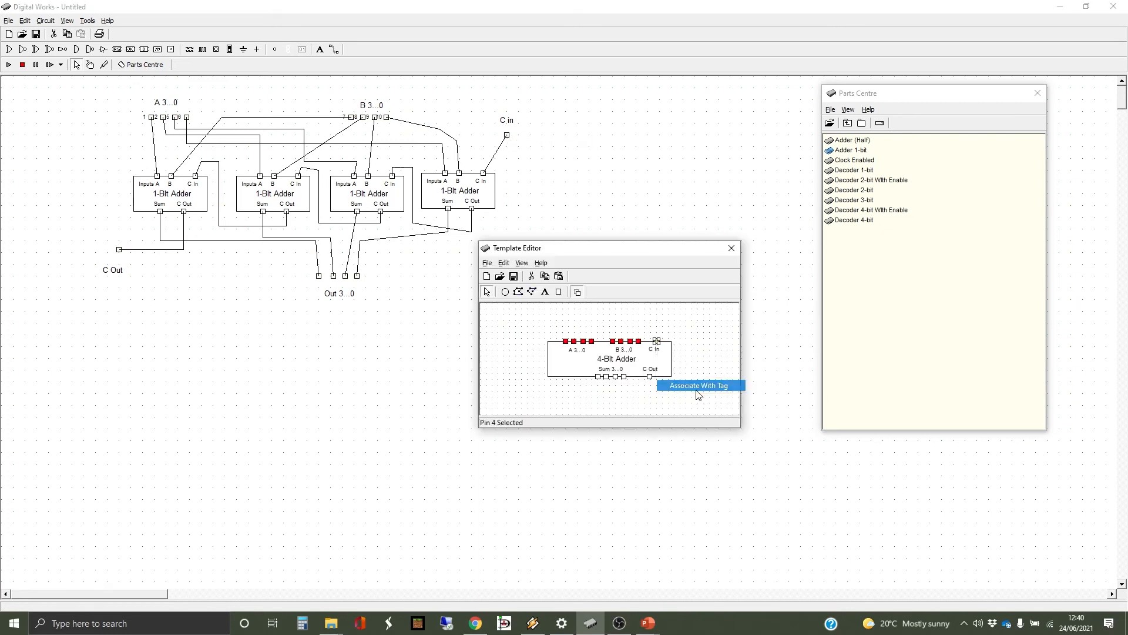
left_click(693, 385)
left_click(730, 248)
Associate the "C Out" tag with the C Out pin of the 4-bit adder template.
right_click(119, 249)
left_click(133, 255)
right_click(651, 370)
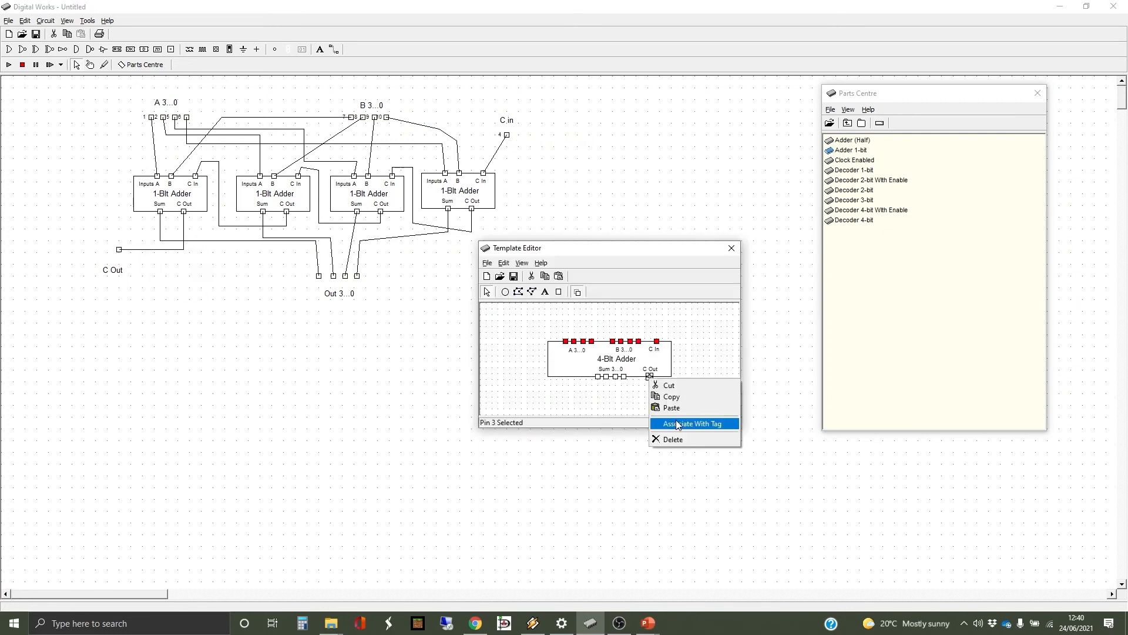
left_click(688, 423)
left_click(731, 248)
Associate the first "Out 3...0" tag with the first Sum pin of the 4-bit adder template.
right_click(318, 276)
left_click(332, 281)
right_click(598, 376)
left_click(631, 422)
left_click(730, 248)
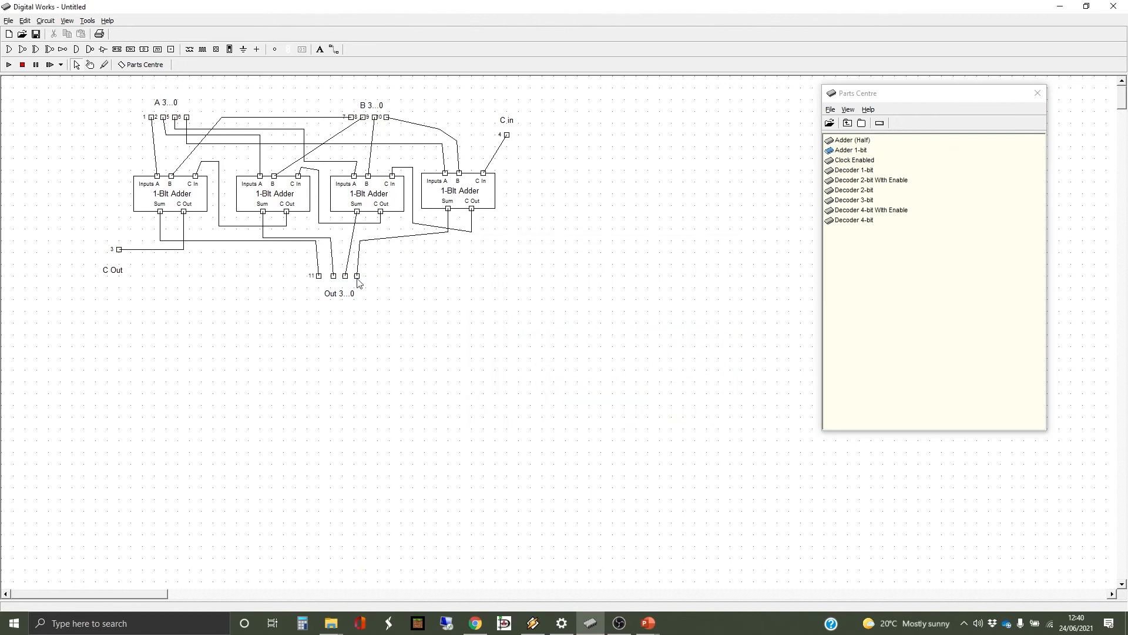
Associate the second "Out 3...0" tag with the second Sum pin of the template.
right_click(333, 276)
left_click(347, 281)
right_click(606, 376)
left_click(640, 422)
left_click(730, 249)
Associate the third "Out 3...0" tag with the third Sum pin of the template.
right_click(345, 276)
left_click(358, 281)
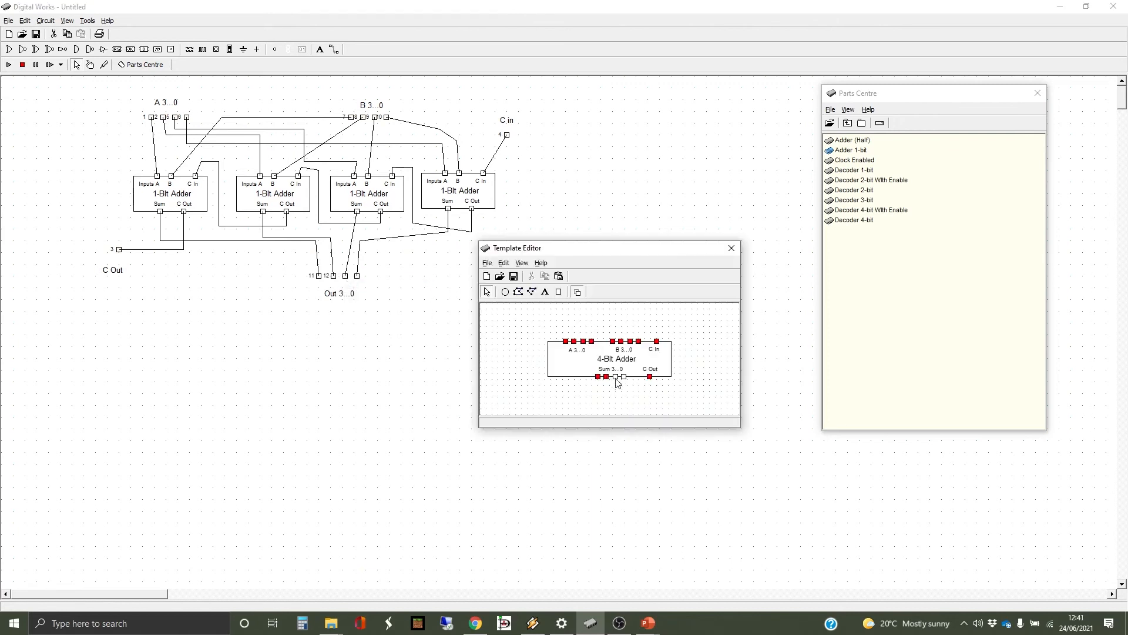
right_click(615, 376)
left_click(649, 422)
left_click(730, 248)
Associate the fourth "Out 3...0" tag with the fourth Sum pin and close the Template Editor.
right_click(357, 276)
left_click(371, 281)
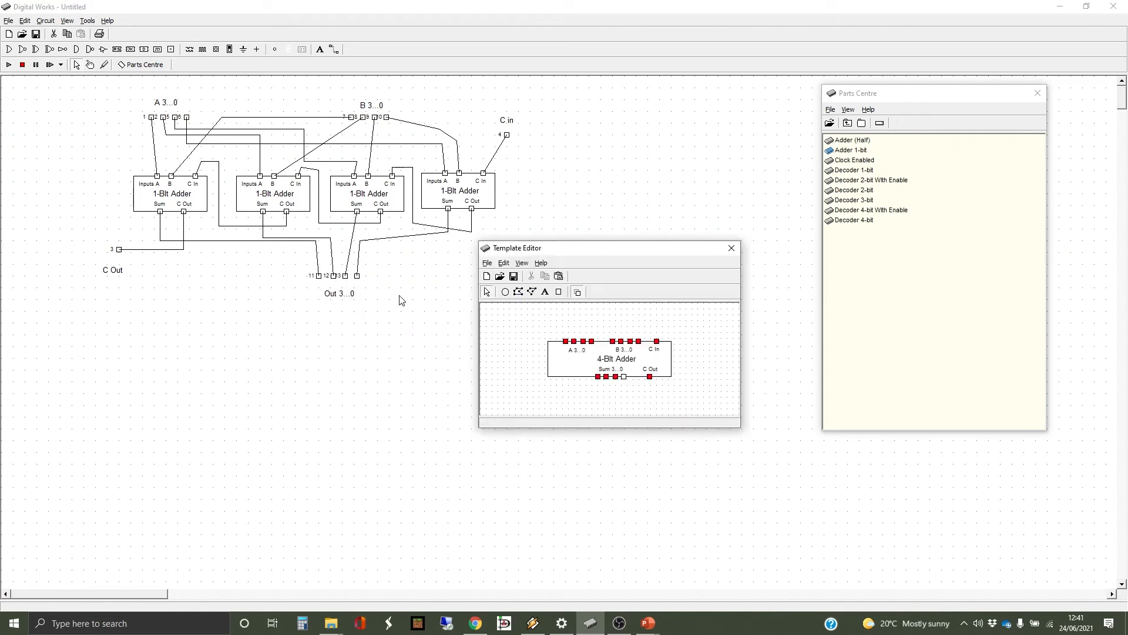
left_click(623, 376)
right_click(623, 376)
left_click(657, 422)
left_click(731, 249)
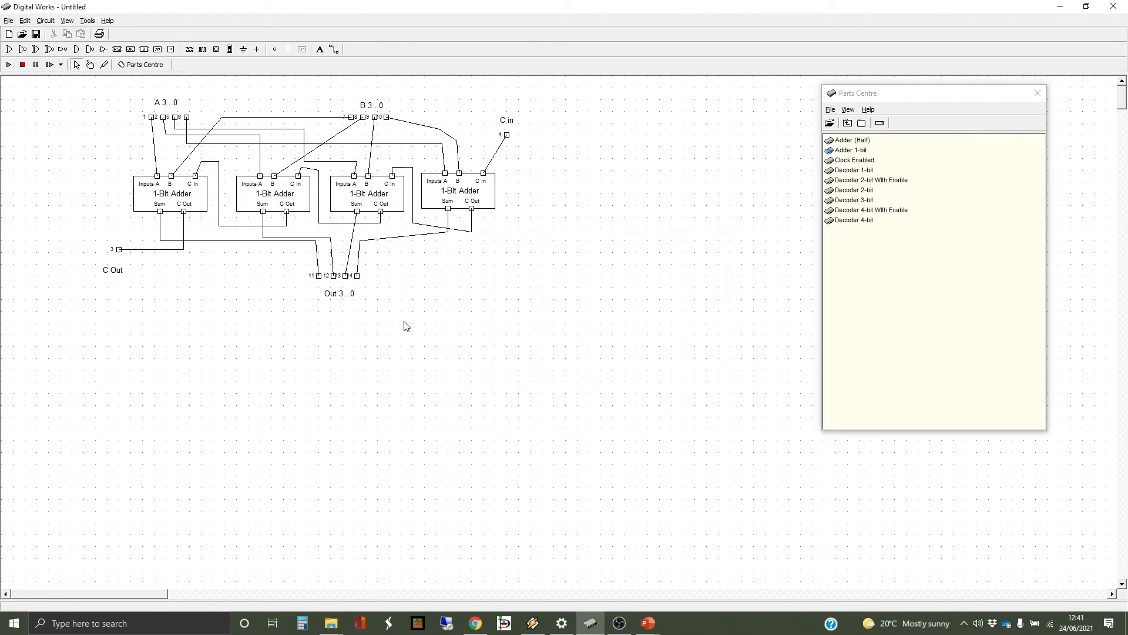
Save the circuit as a macro file named "Adder 4-bit" in the MyMacros folder.
left_click(7, 21)
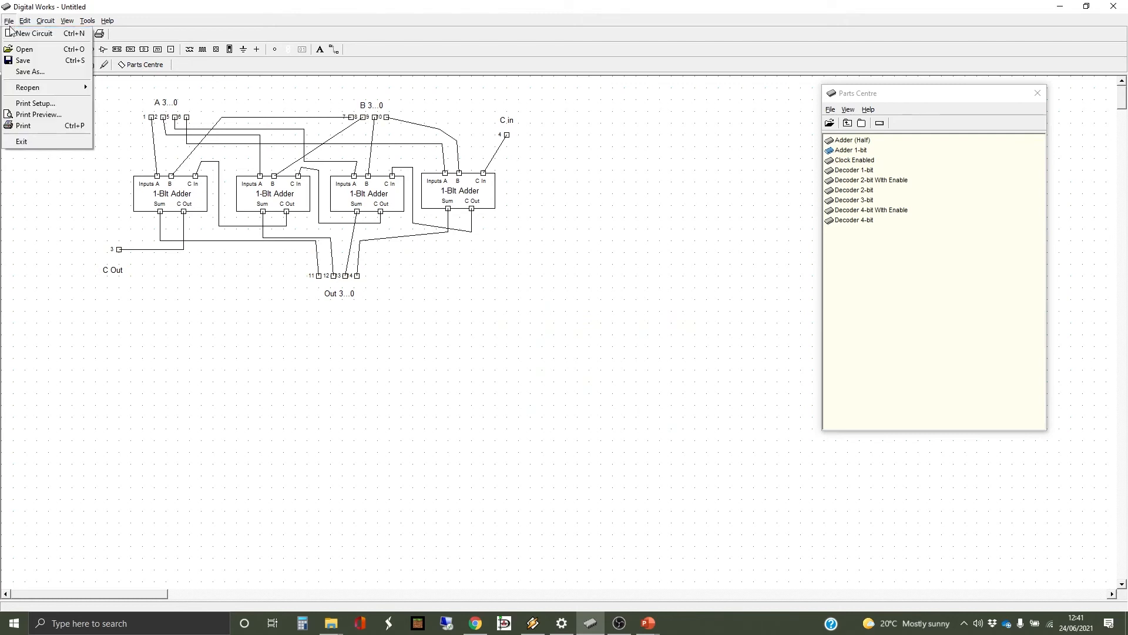
left_click(29, 71)
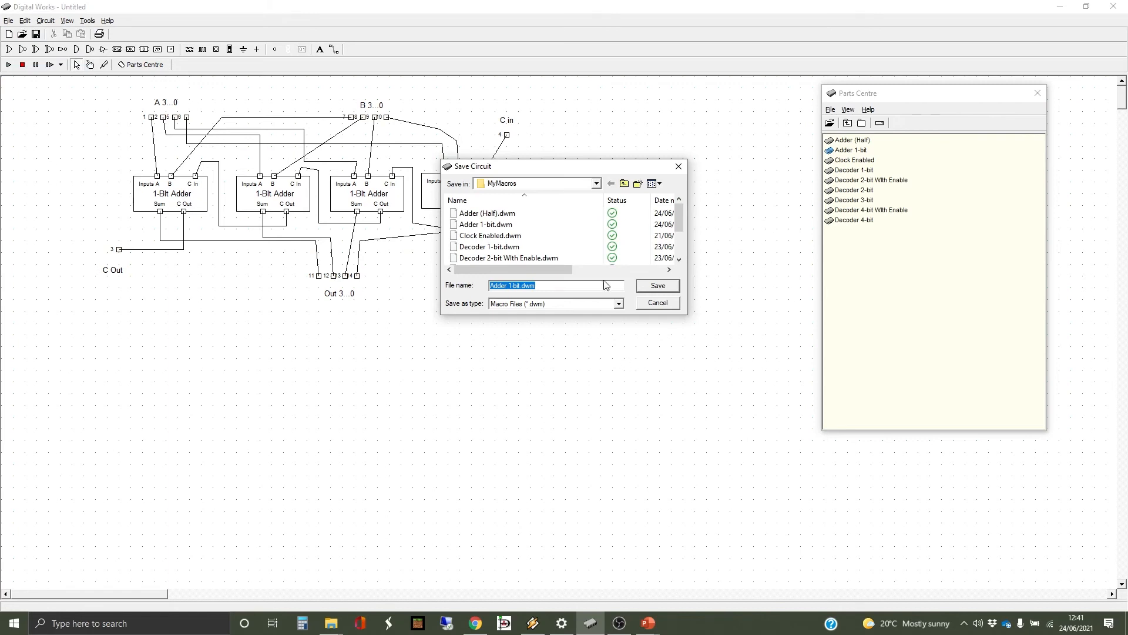
left_click(511, 286)
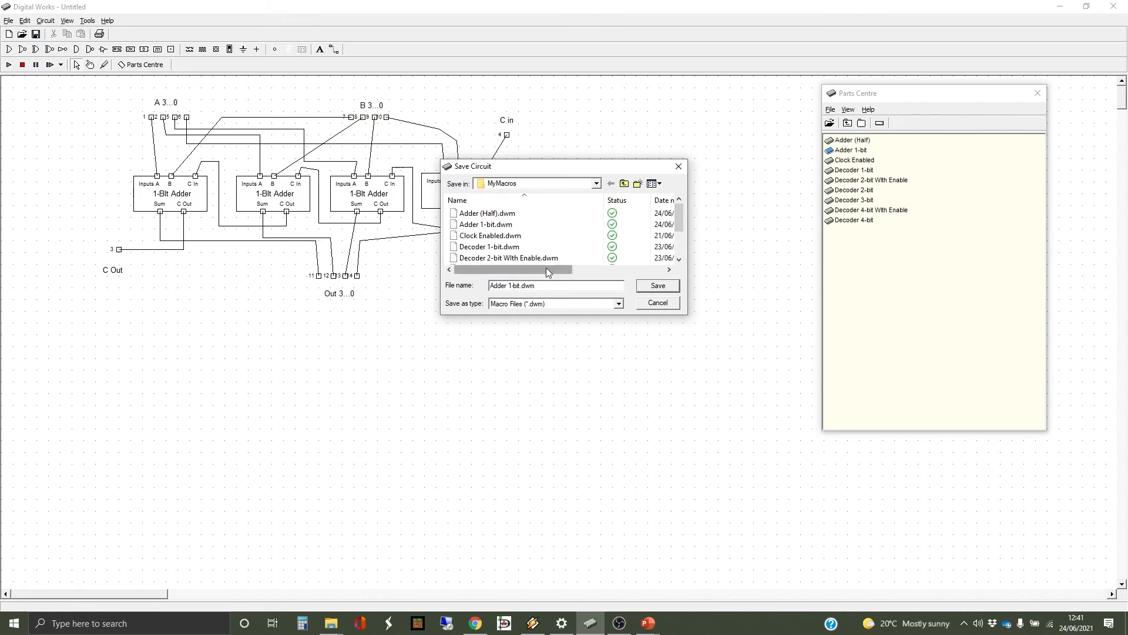
key("Return")
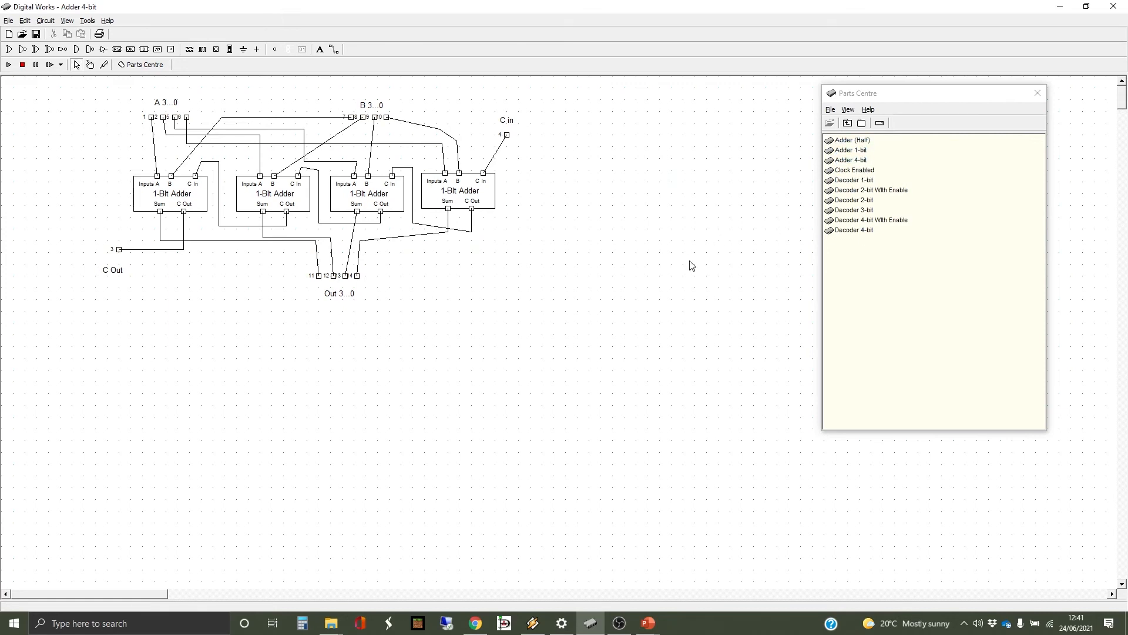
Start a new circuit and place the Adder 4-bit macro in its upper part.
left_click(9, 21)
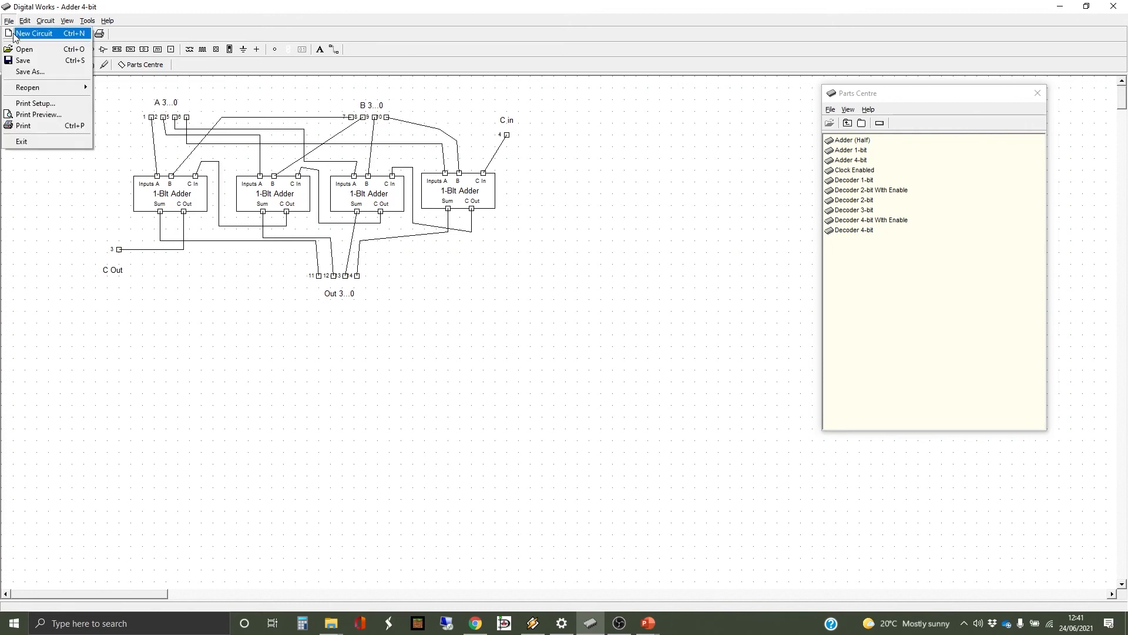
left_click(14, 35)
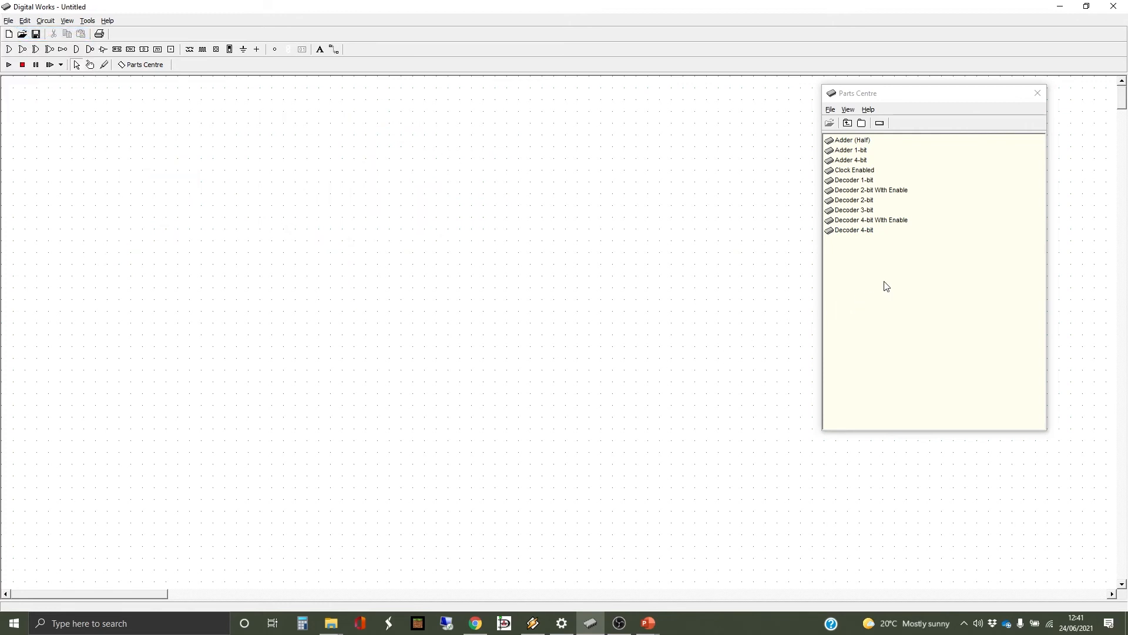
left_click(853, 160)
left_click(258, 201)
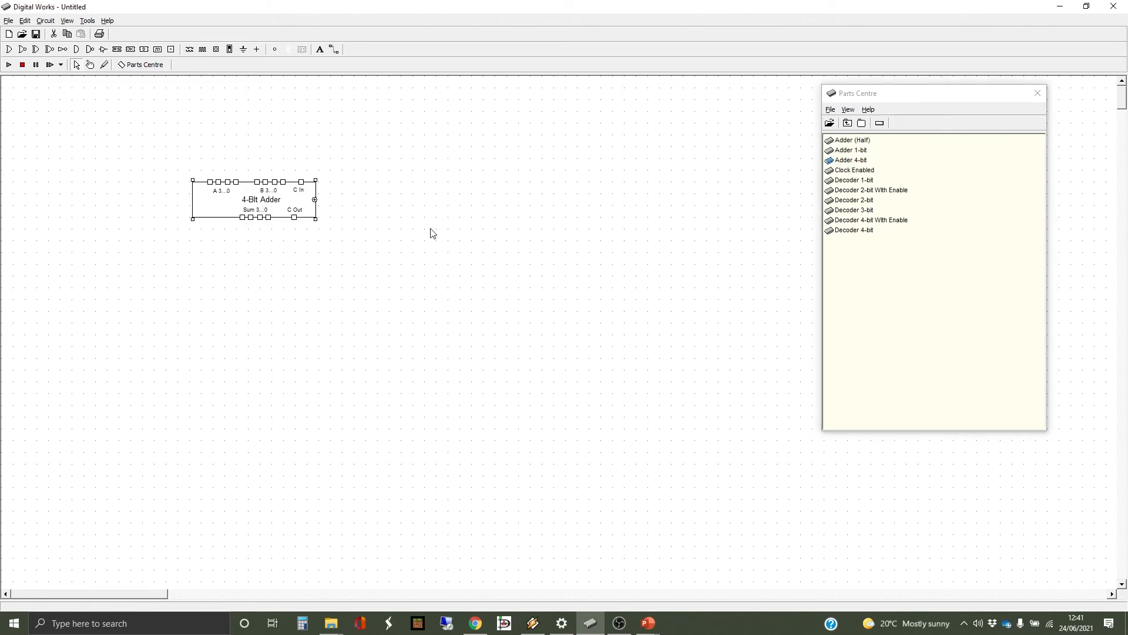
Place a row of four interactive inputs above the A pins of the 4-bit adder.
left_click(216, 49)
left_click(208, 148)
left_click(217, 148)
left_click(226, 147)
left_click(234, 147)
Duplicate the four interactive inputs above the B pins and add a single one above the C In pin.
left_click(187, 131)
left_click_drag(187, 133, 295, 238)
key("ctrl+c")
key("ctrl+v")
key("ctrl+v")
key("Delete")
left_click(537, 337)
Place four LEDs below the Sum pins and one below the C Out pin.
left_click(275, 51)
left_click(239, 236)
left_click(251, 240)
left_click(263, 239)
left_click(277, 238)
left_click(276, 292)
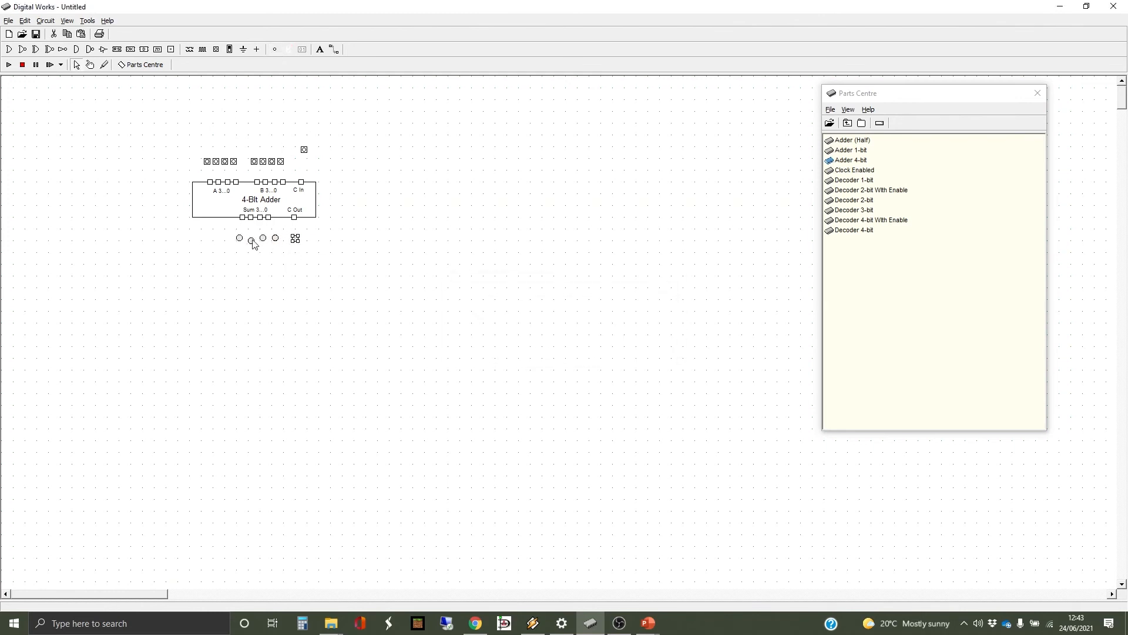
left_click(269, 265)
Wire the four interactive inputs above the A pins to the matching A 3...0 pins.
left_click(334, 49)
left_click(207, 162)
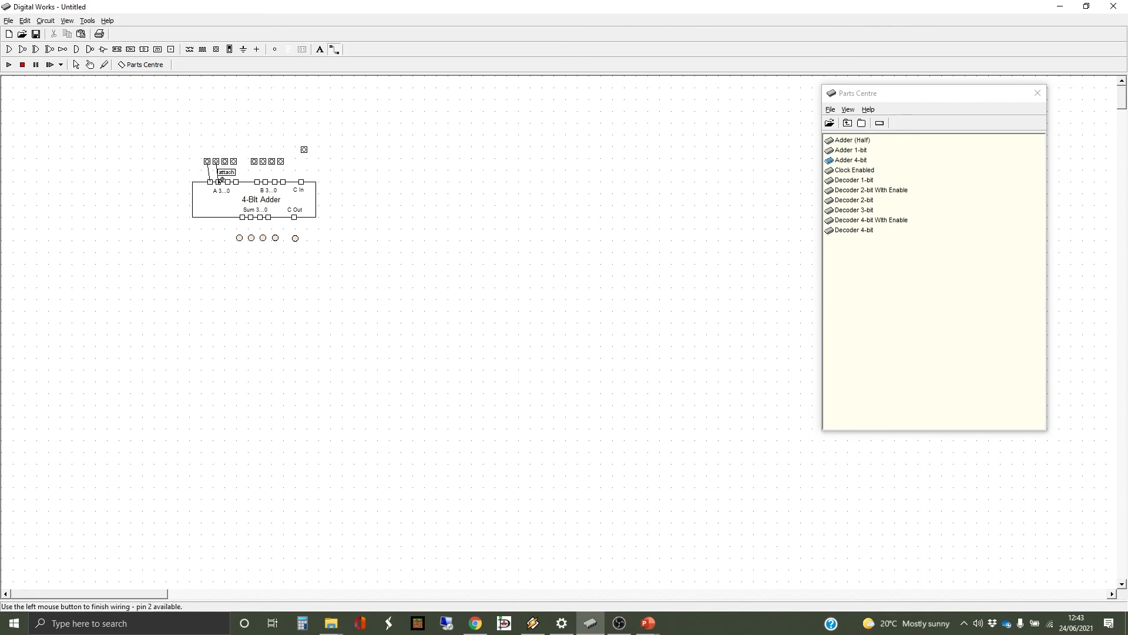
left_click(219, 183)
left_click(224, 162)
left_click(227, 182)
left_click(233, 161)
left_click(236, 183)
Wire the remaining interactive inputs to the four B pins and the C In pin.
left_click(254, 161)
left_click(257, 182)
left_click(262, 161)
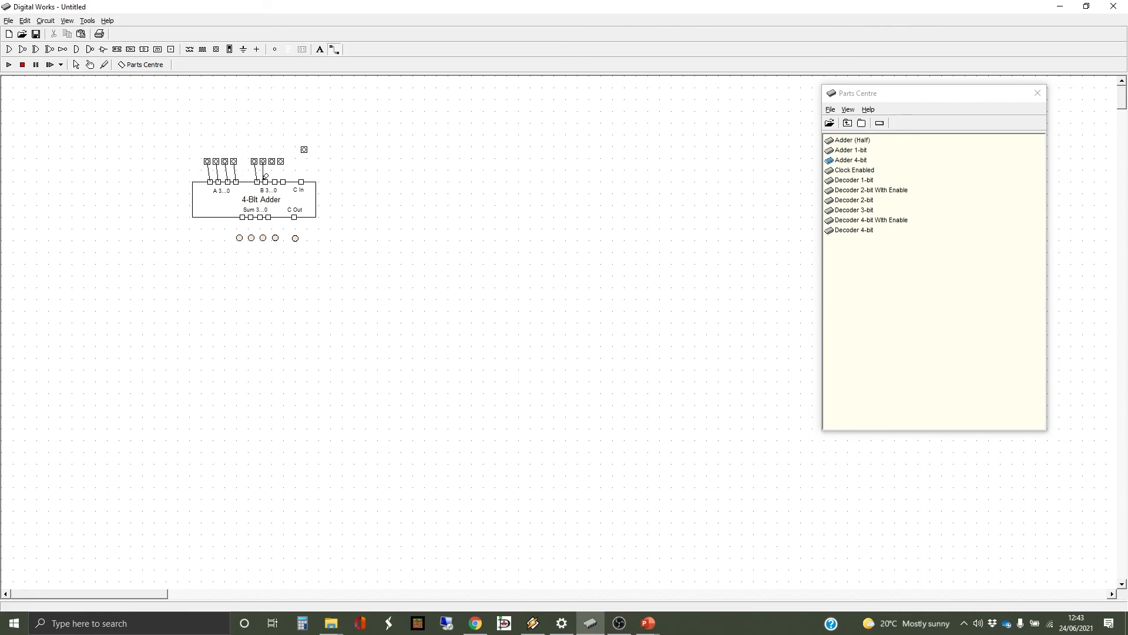
left_click(266, 182)
left_click(280, 162)
left_click(283, 183)
left_click(304, 150)
left_click(301, 182)
Wire the four Sum pins and the C Out pin to the LEDs below them.
left_click(242, 217)
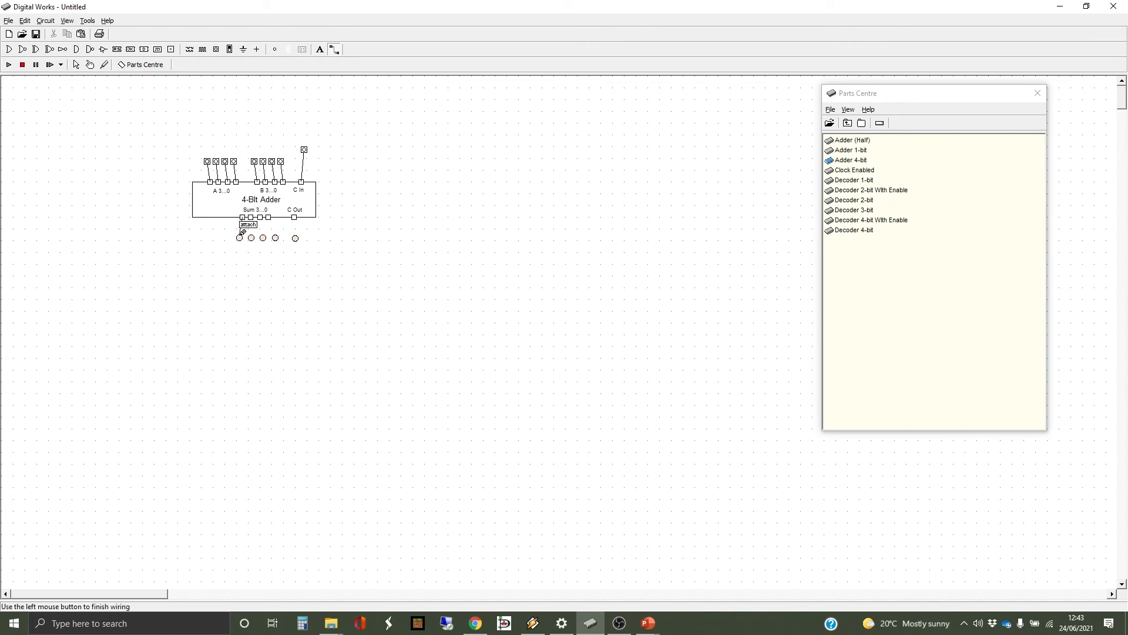
left_click(239, 238)
left_click(251, 217)
left_click(251, 238)
left_click(275, 239)
left_click(294, 217)
left_click(295, 239)
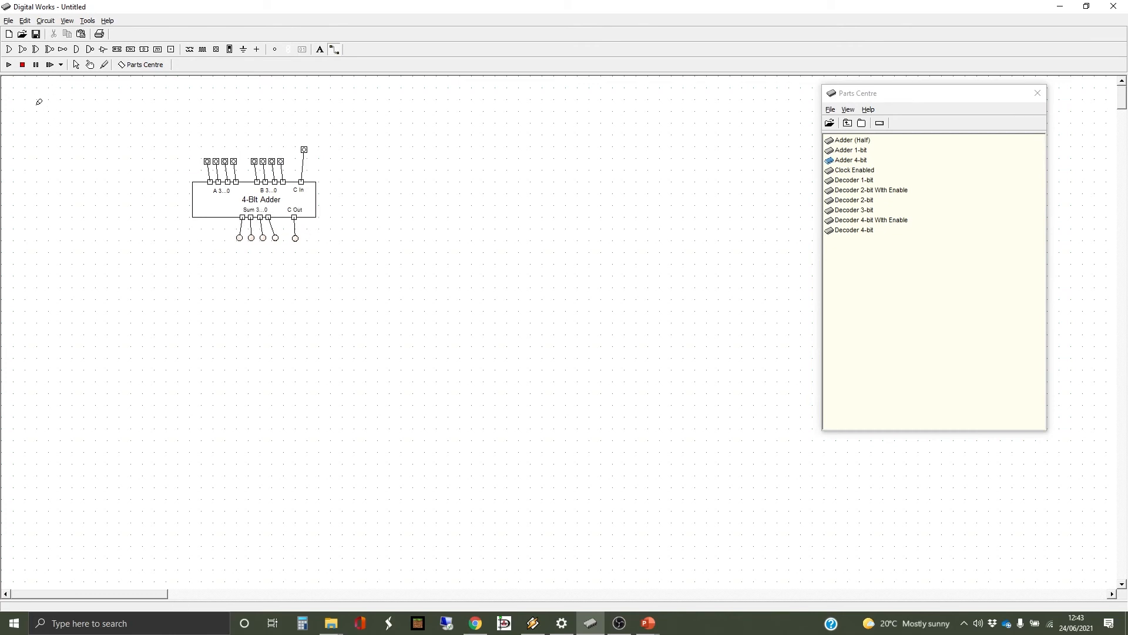
Run the simulation and set the inputs to A = 0001 and B = 0011.
left_click(9, 65)
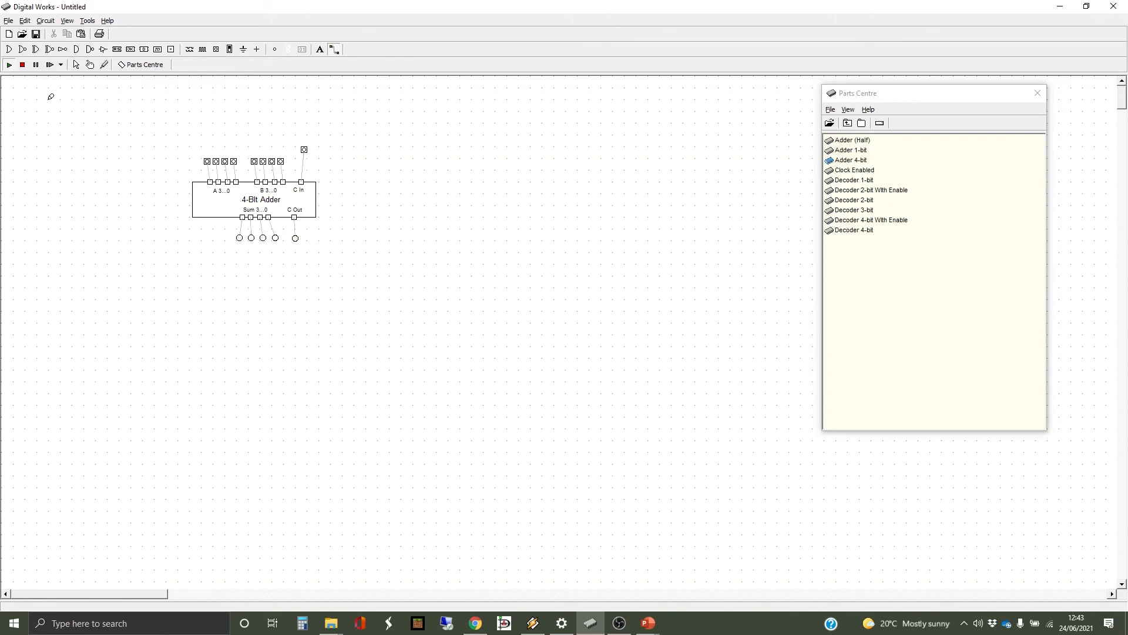
left_click(90, 65)
left_click(234, 164)
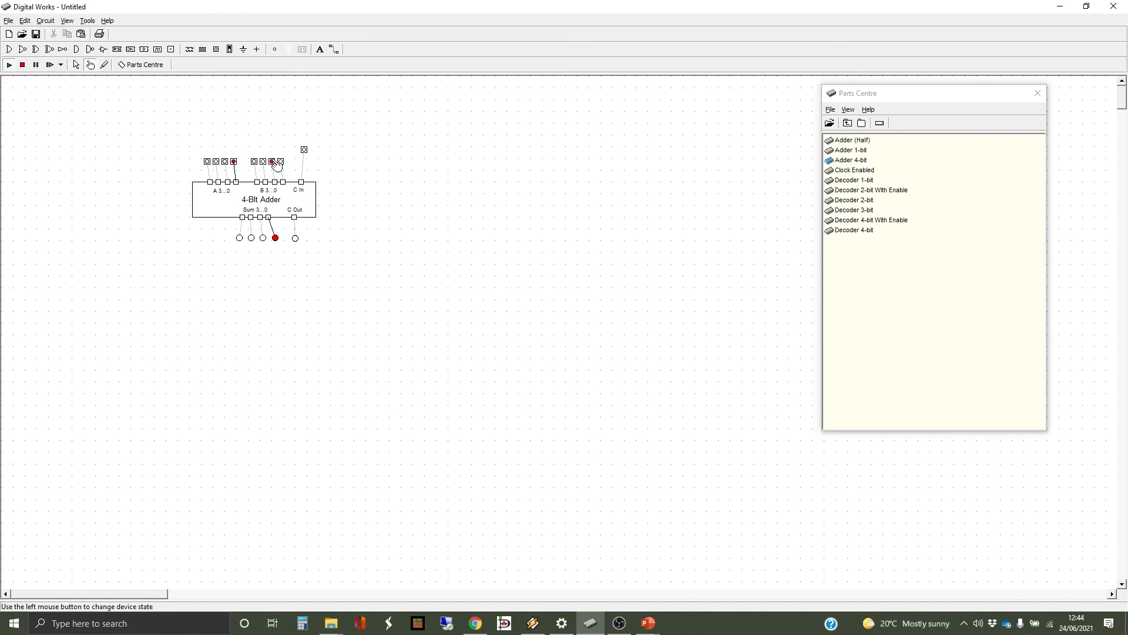
left_click(282, 163)
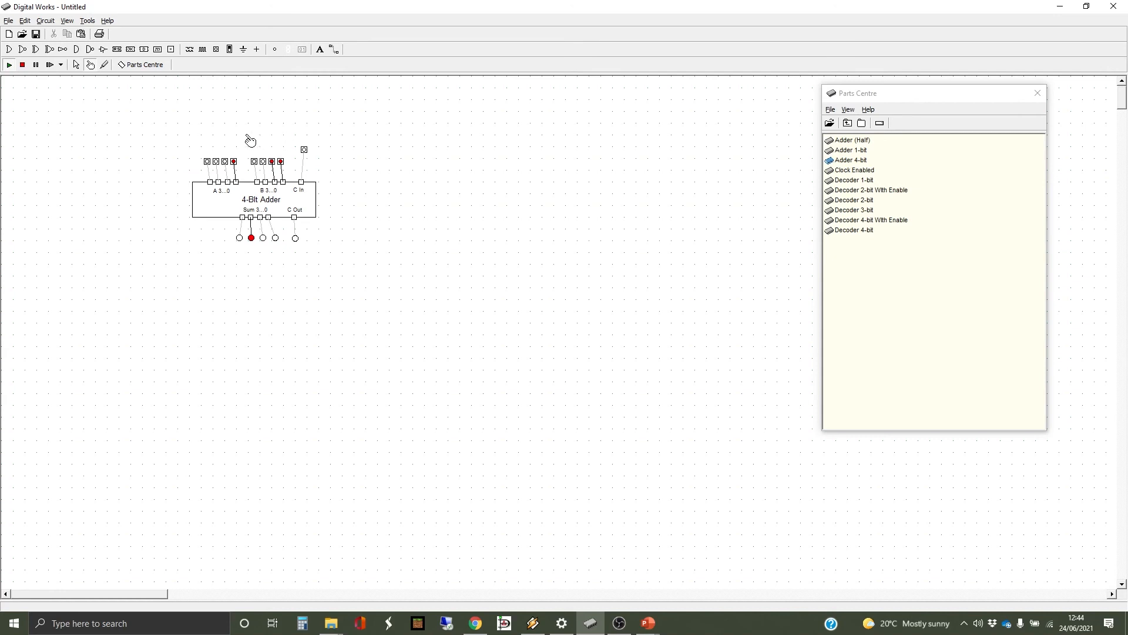
Change the A inputs to 1010 in the running simulation.
left_click(209, 164)
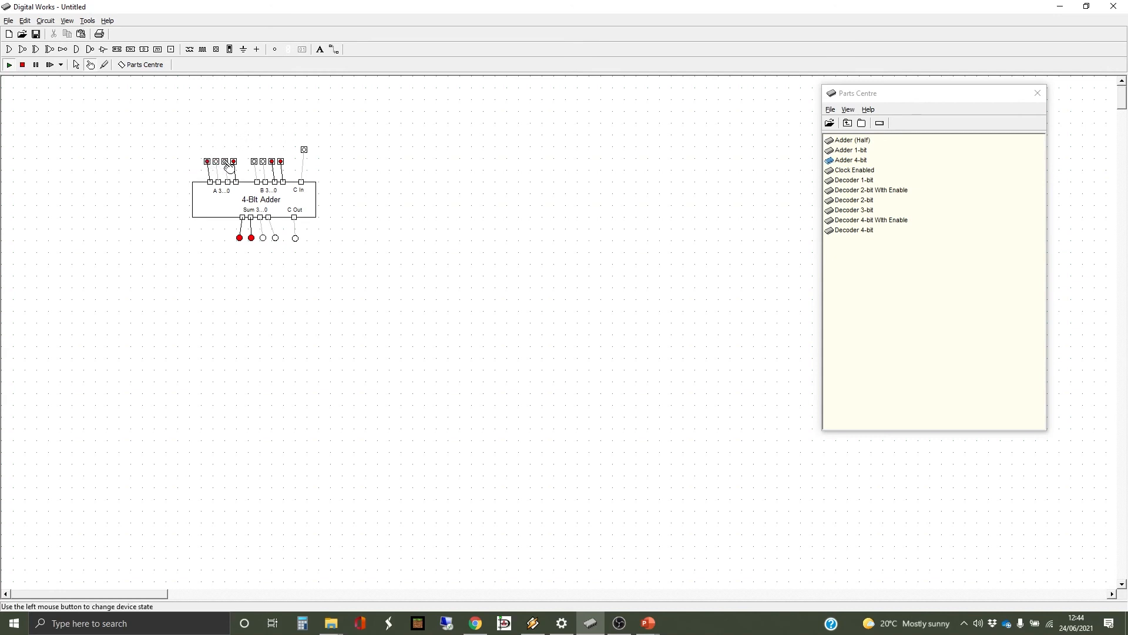
left_click(233, 162)
left_click(225, 162)
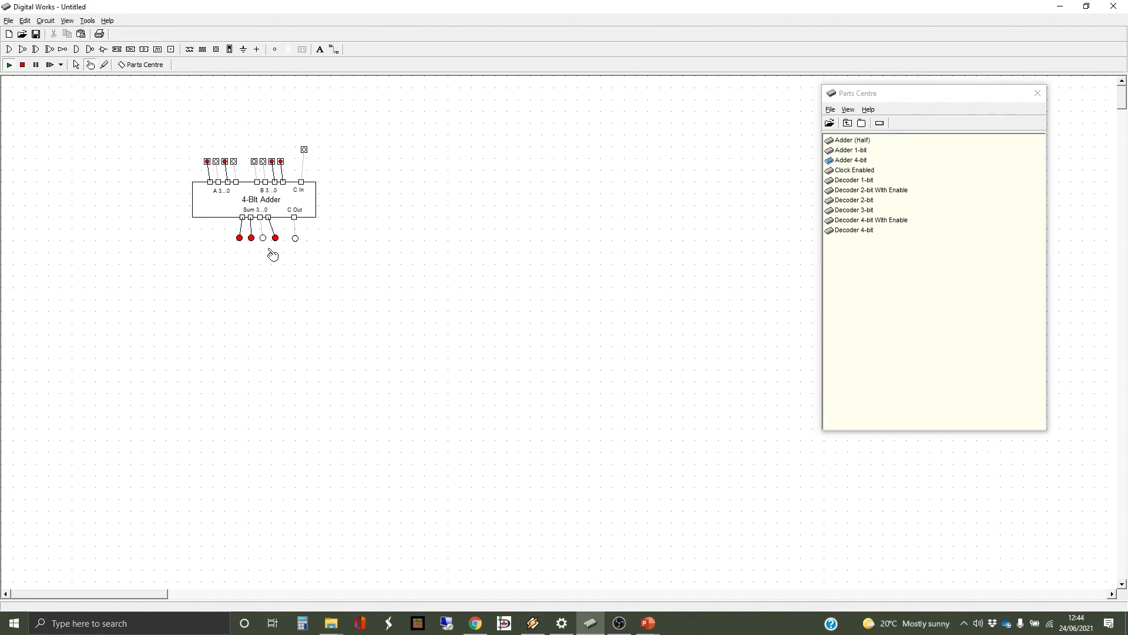
Change the B inputs to 1010 and turn on the C In input.
left_click(255, 163)
left_click(281, 162)
left_click(304, 151)
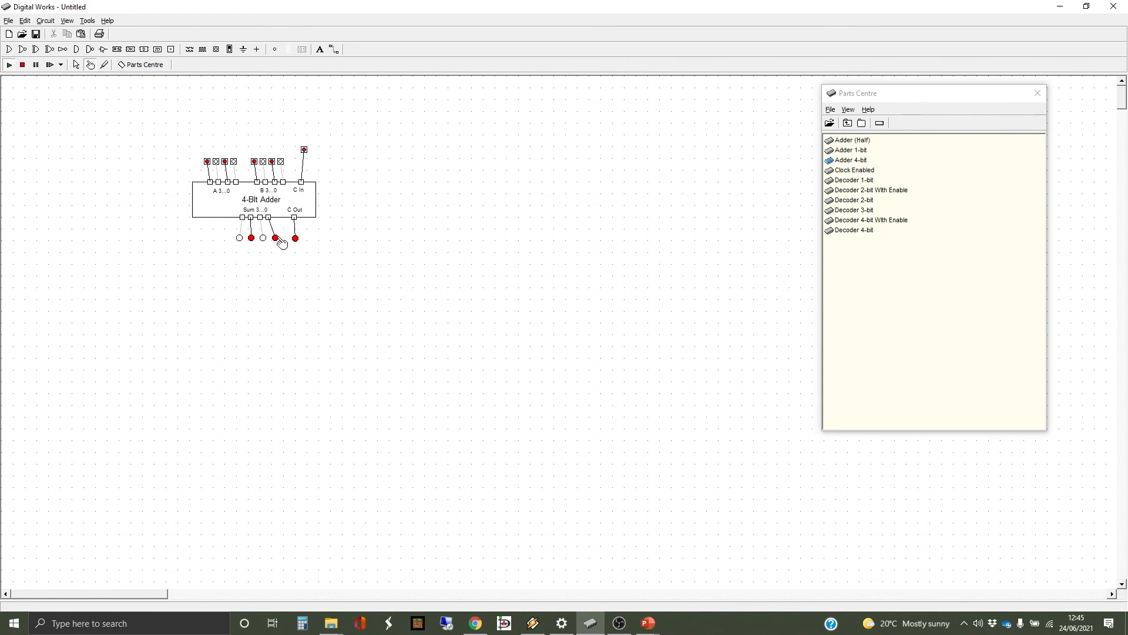
Set the A inputs to 0000 and the B inputs to 1111, leaving C In on.
left_click(207, 163)
left_click(225, 162)
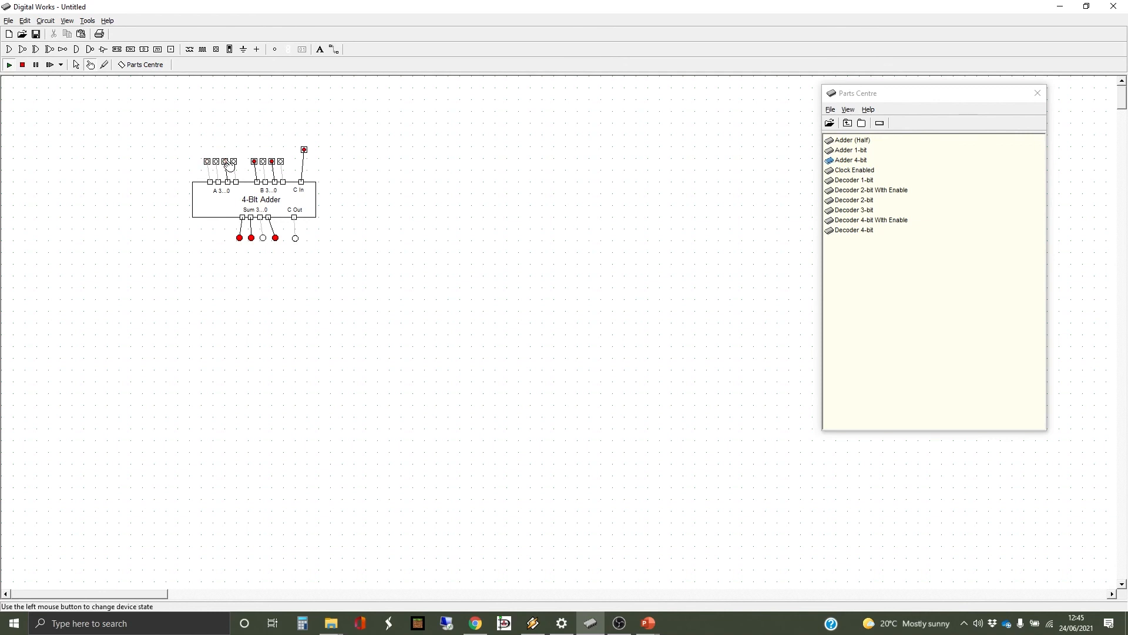
left_click(263, 162)
left_click(282, 162)
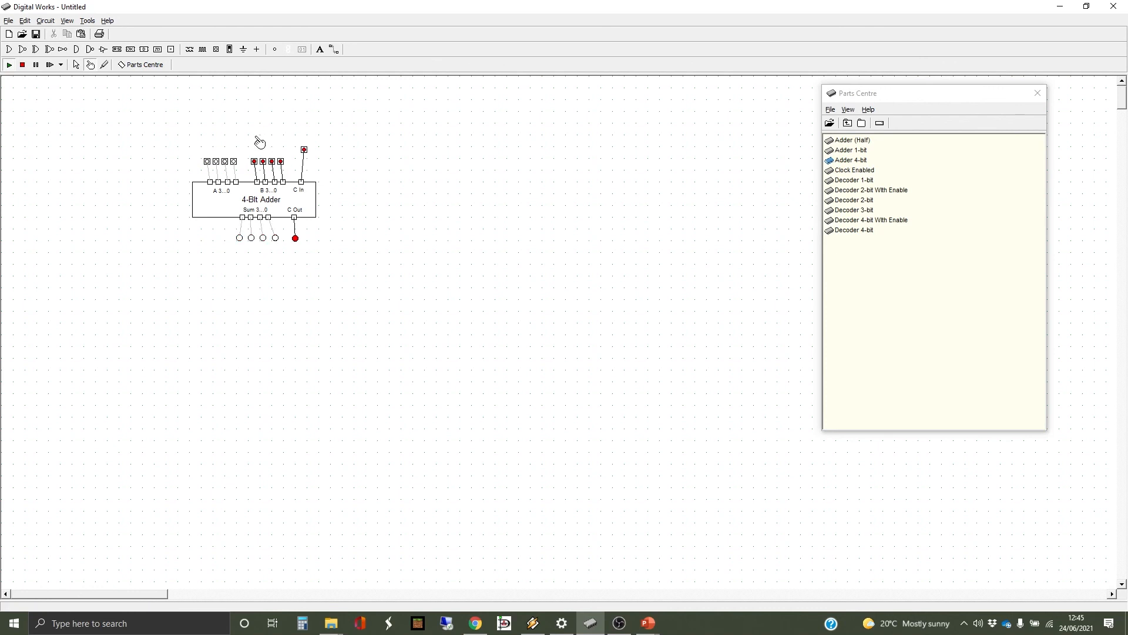